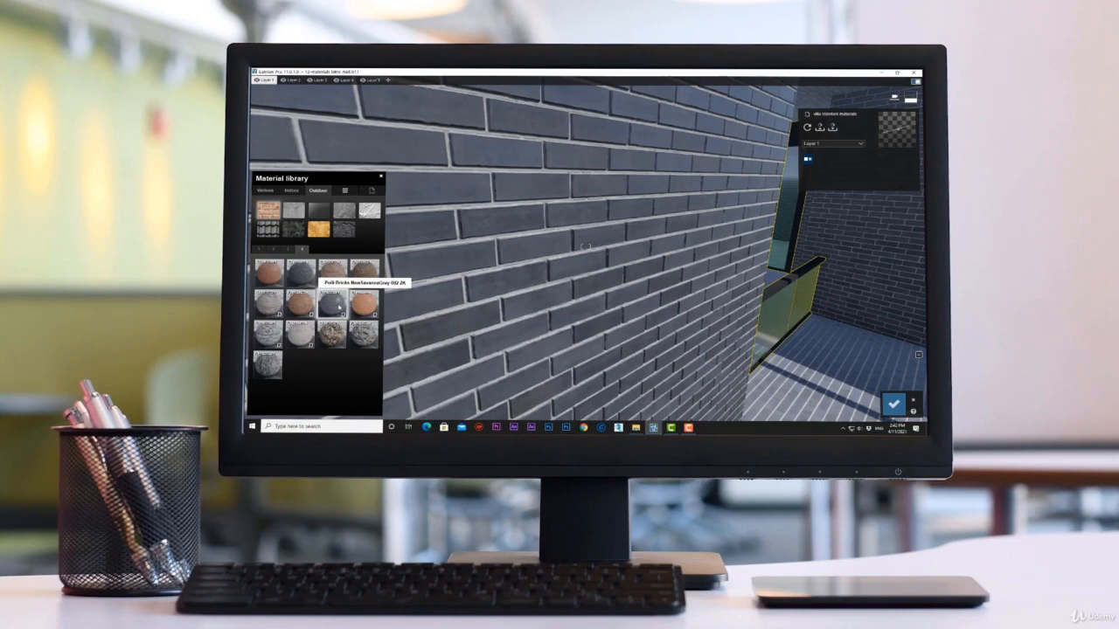
Try three outdoor brick and stone materials from the material library on the villa wall, one after another.
left_click(331, 334)
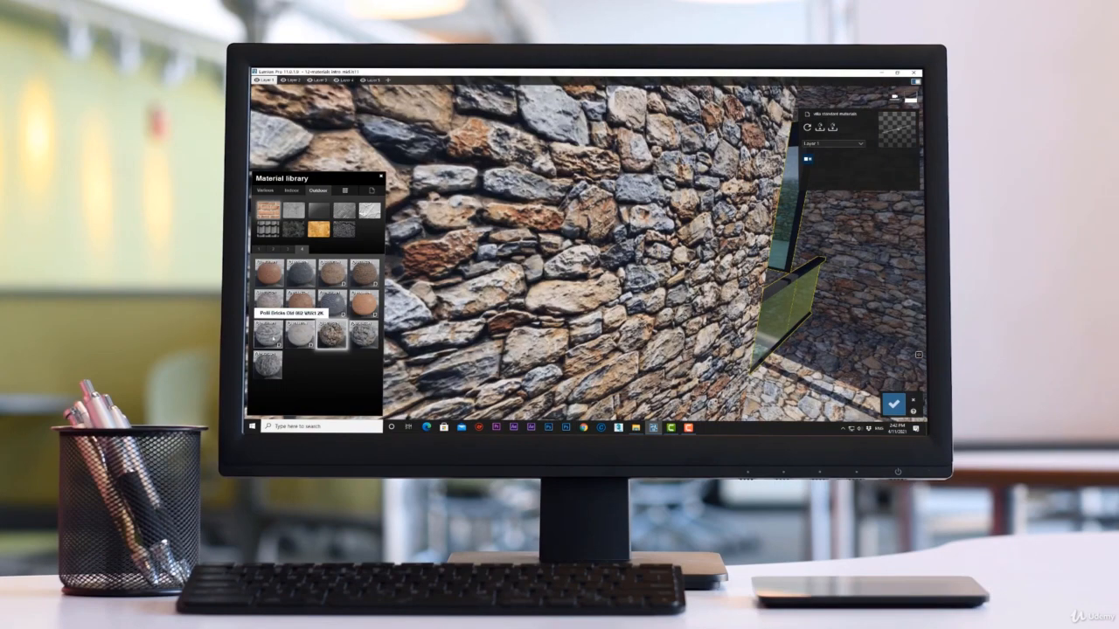
left_click(268, 333)
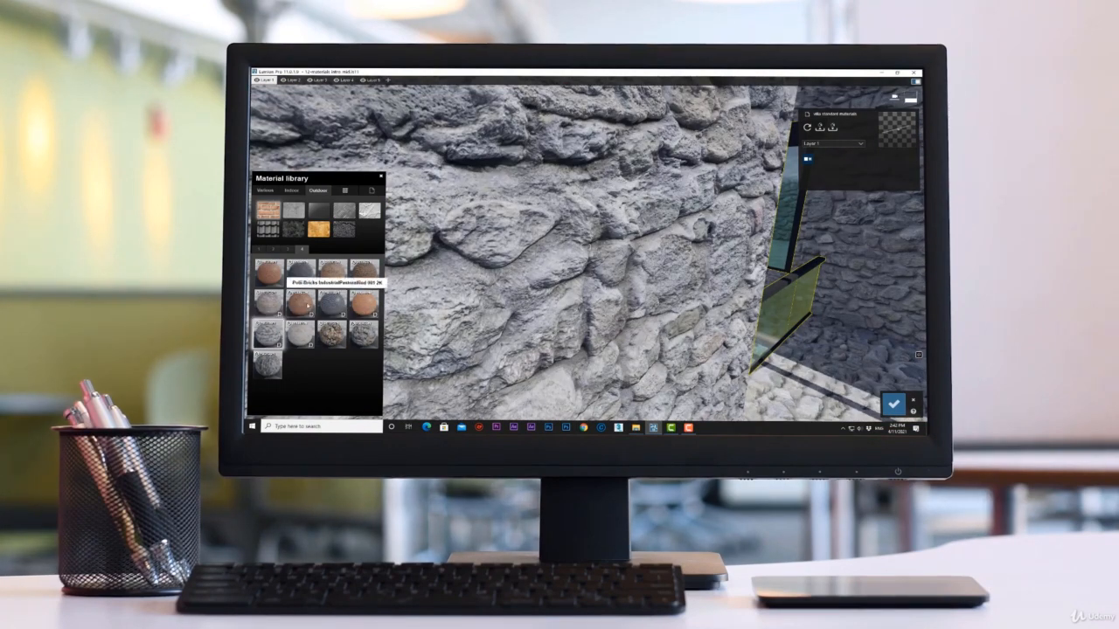
left_click(300, 273)
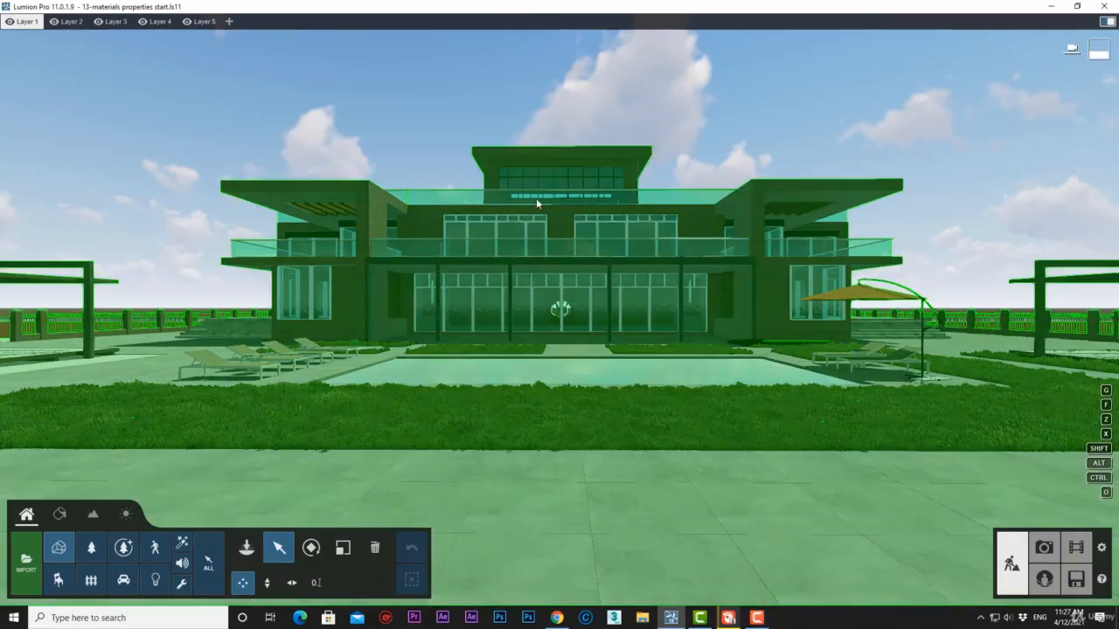
Open the material properties of the villa's EXTERIOR WHITE WALL brick surface in the Material Editor.
key("w")
right_click_drag(536, 200, 433, 148)
key("w")
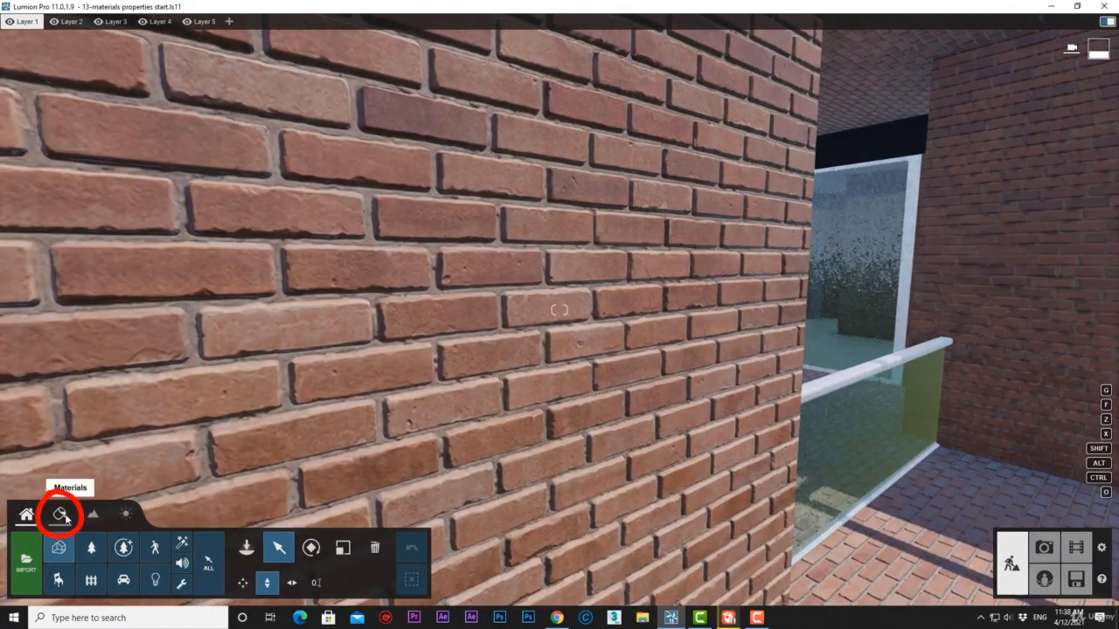
left_click(61, 516)
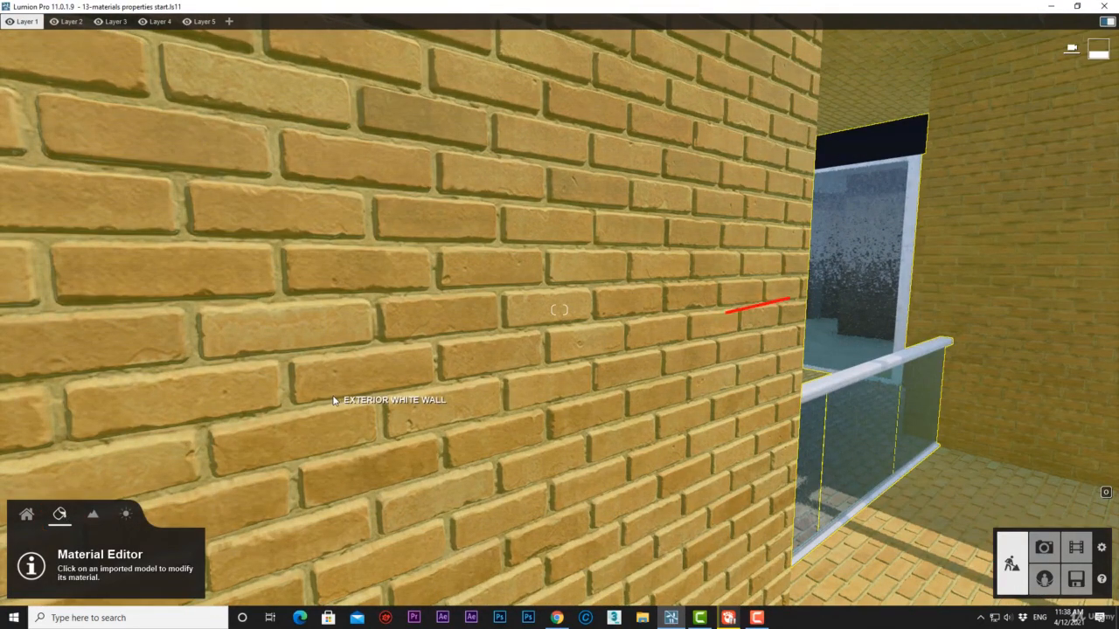
left_click(333, 399)
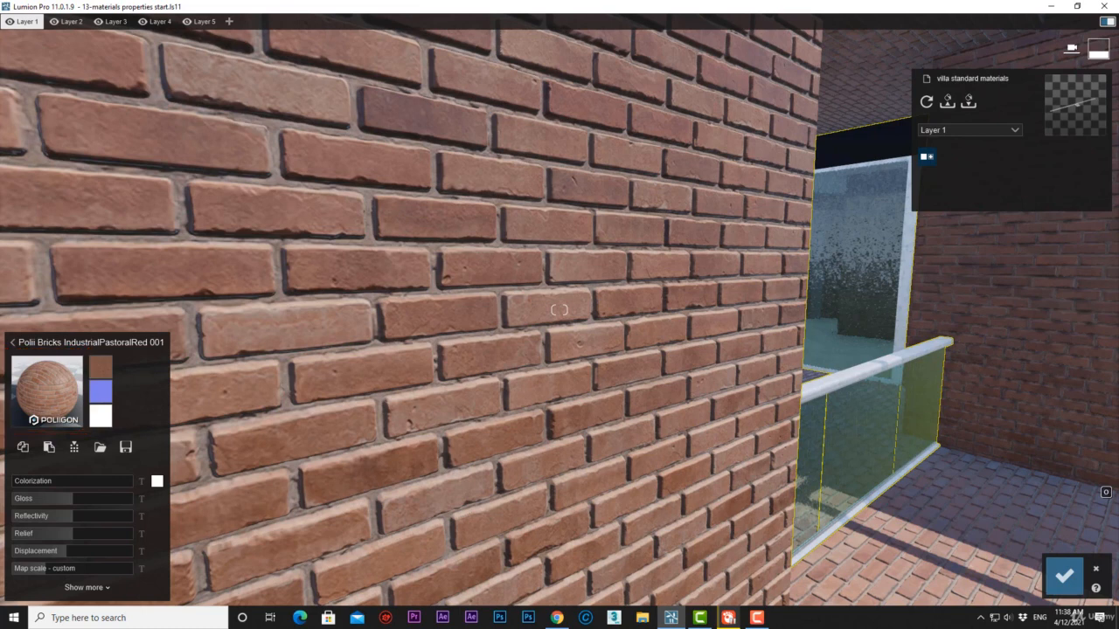
Examine the brick material's color, normal and displacement maps and its basic properties from Colorization to Map scale.
mouse_move(103, 372)
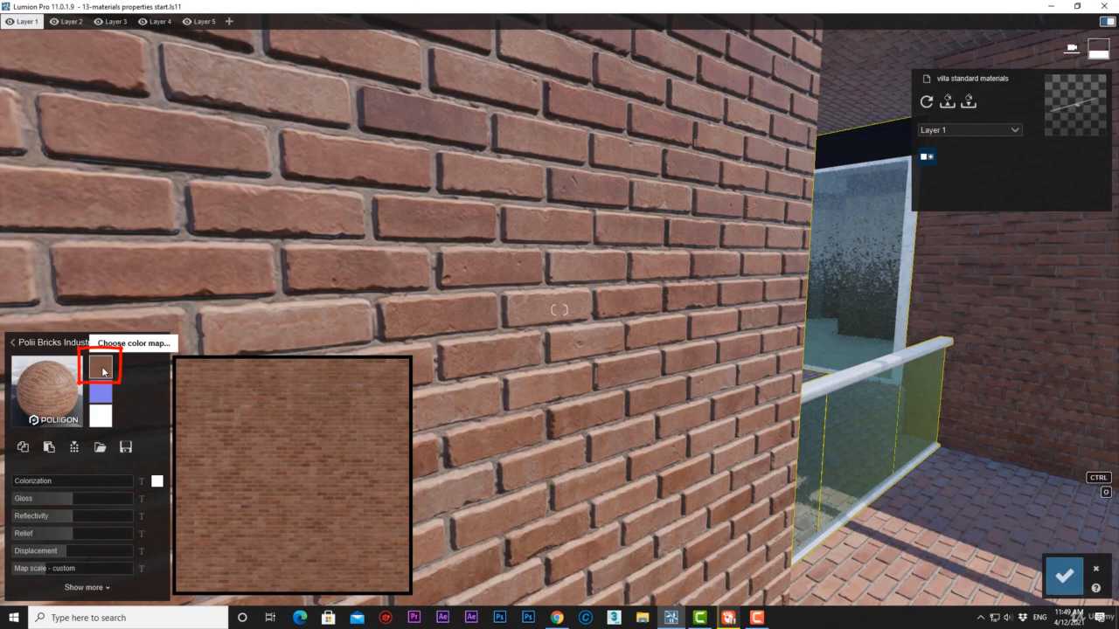
mouse_move(103, 393)
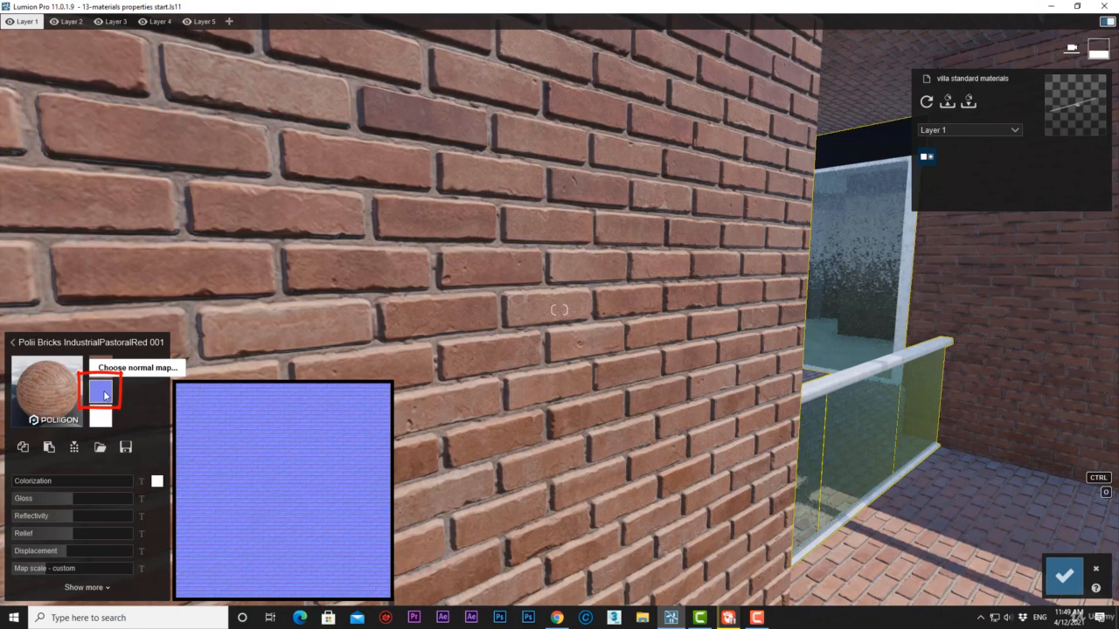
mouse_move(104, 416)
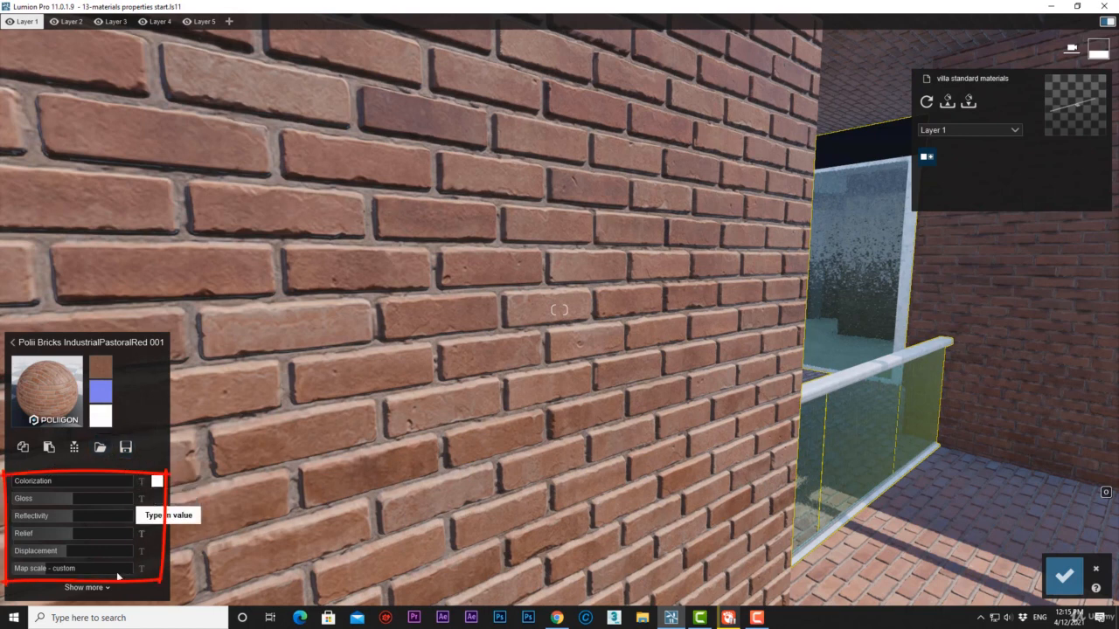
mouse_move(41, 482)
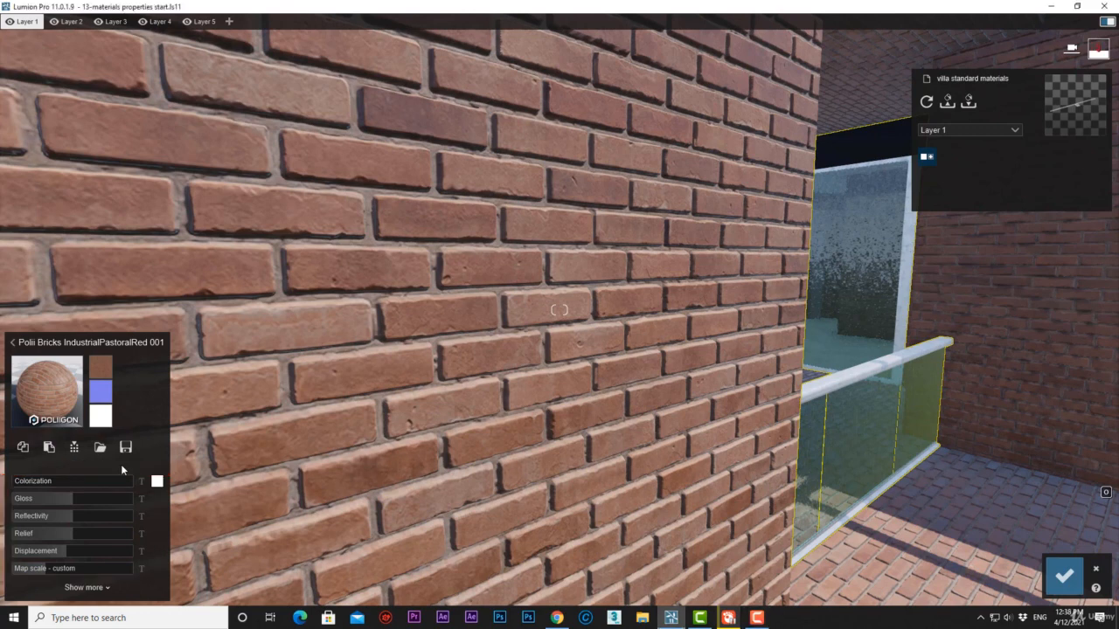
mouse_move(112, 481)
mouse_move(108, 502)
Expand the brick material's additional properties and review the Position, Orientation, Transparency, Settings, Weathering and Foliage options.
left_click(96, 594)
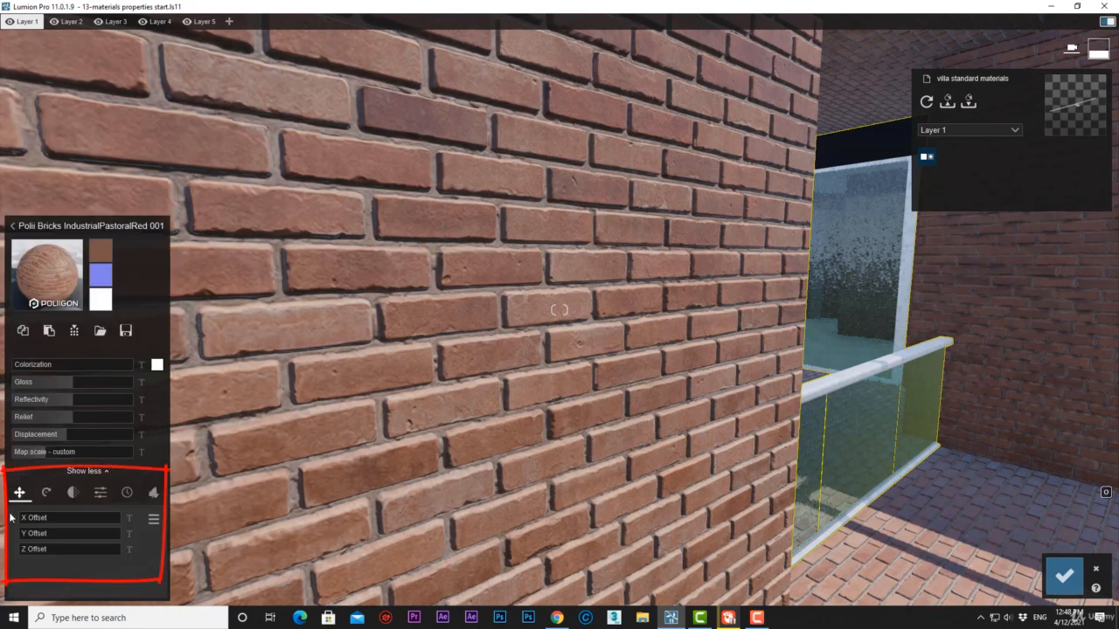
left_click(51, 495)
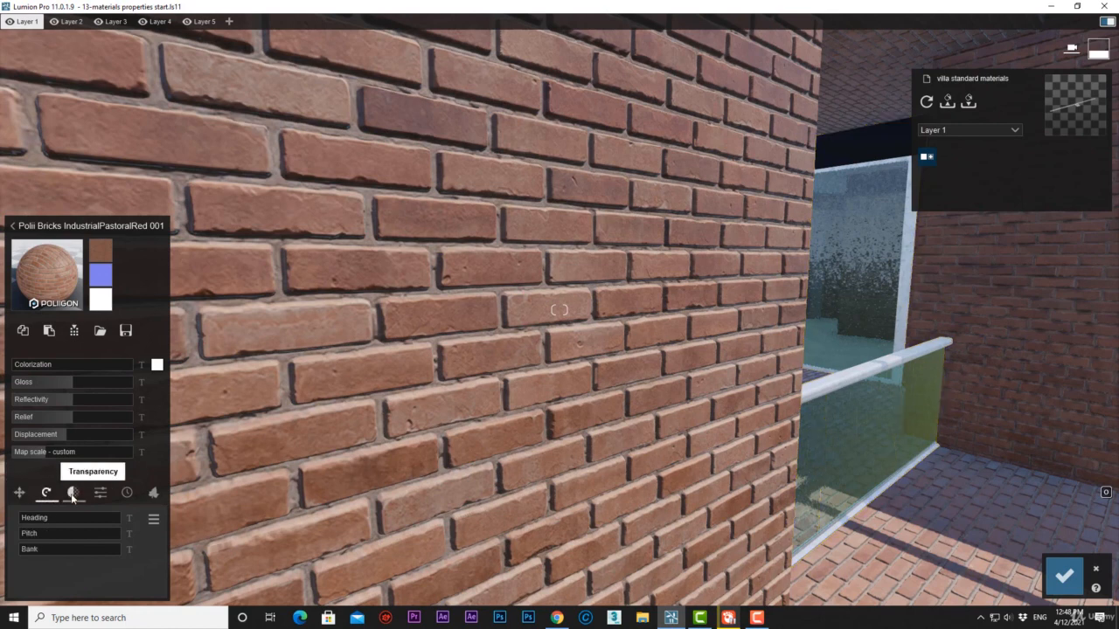
left_click(74, 495)
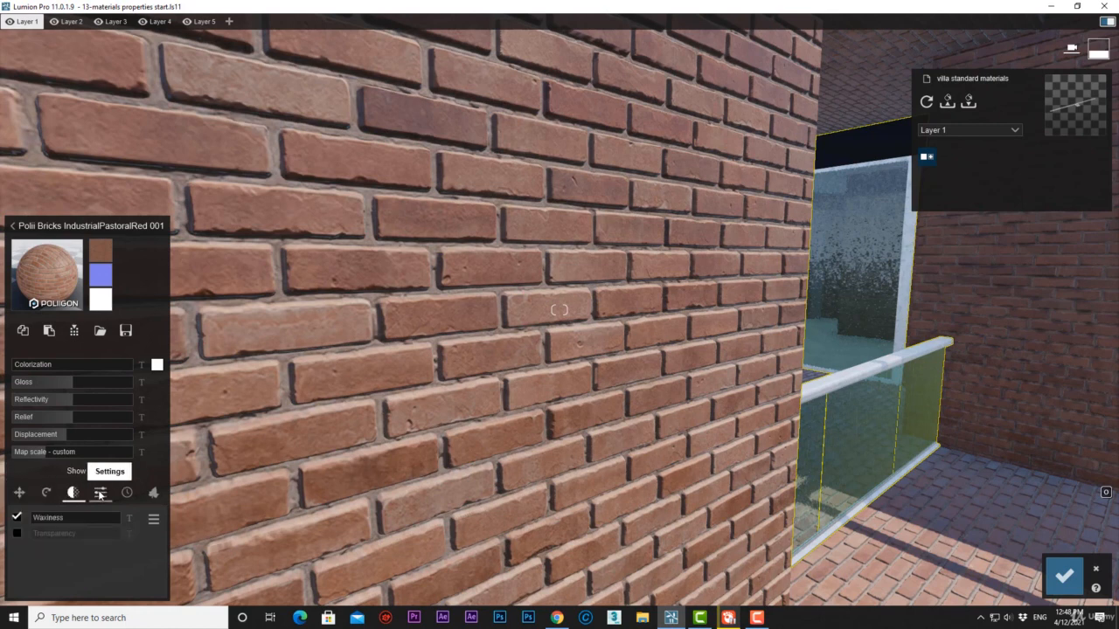
left_click(101, 494)
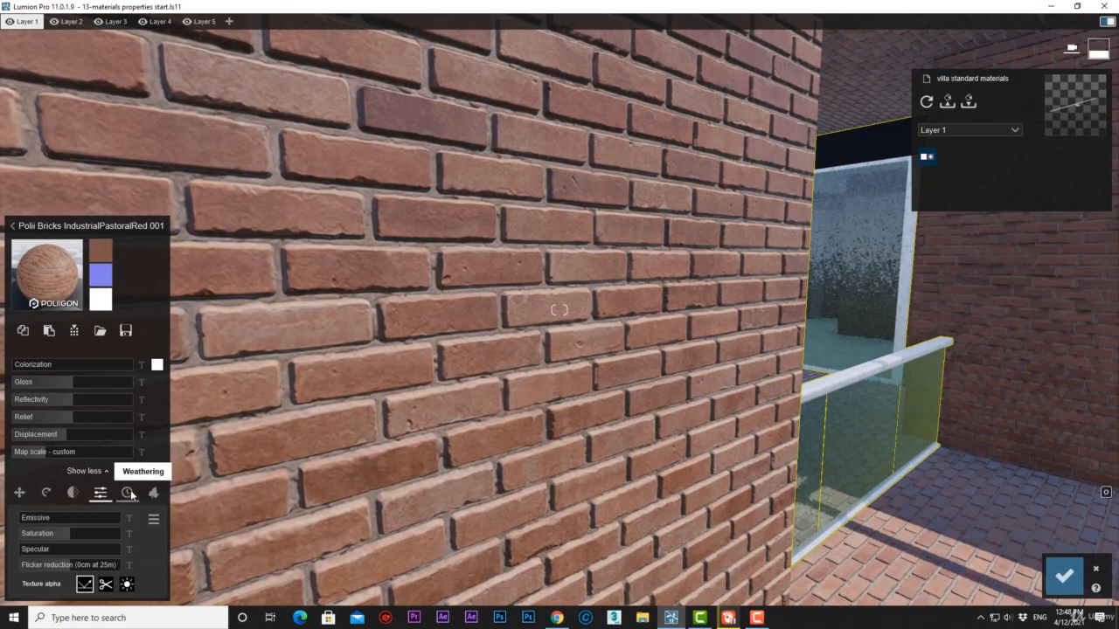
left_click(138, 495)
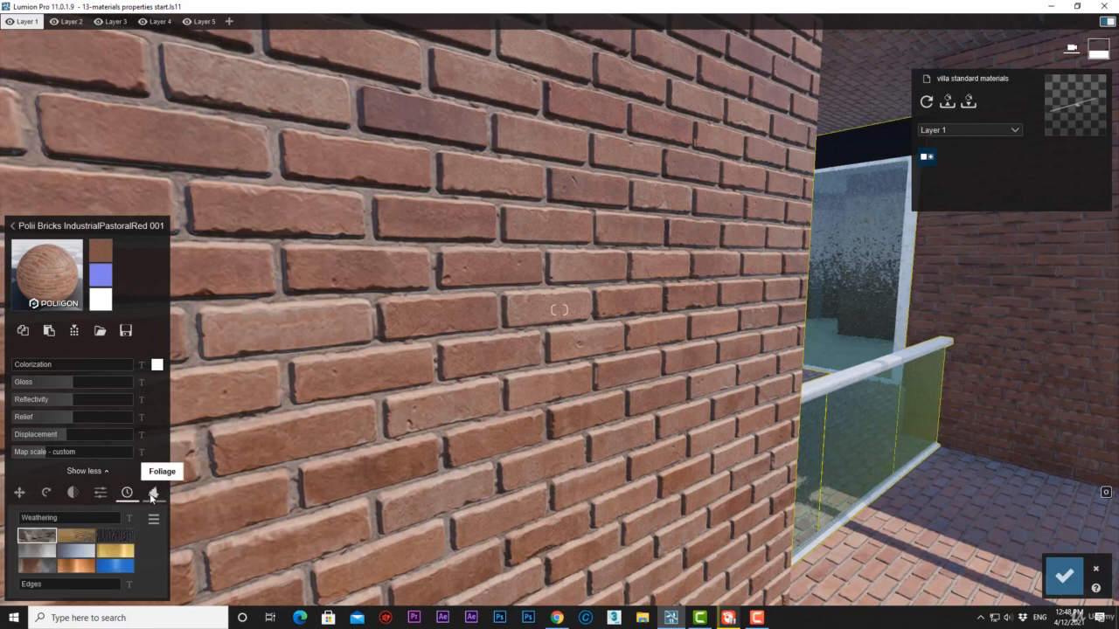
left_click(153, 494)
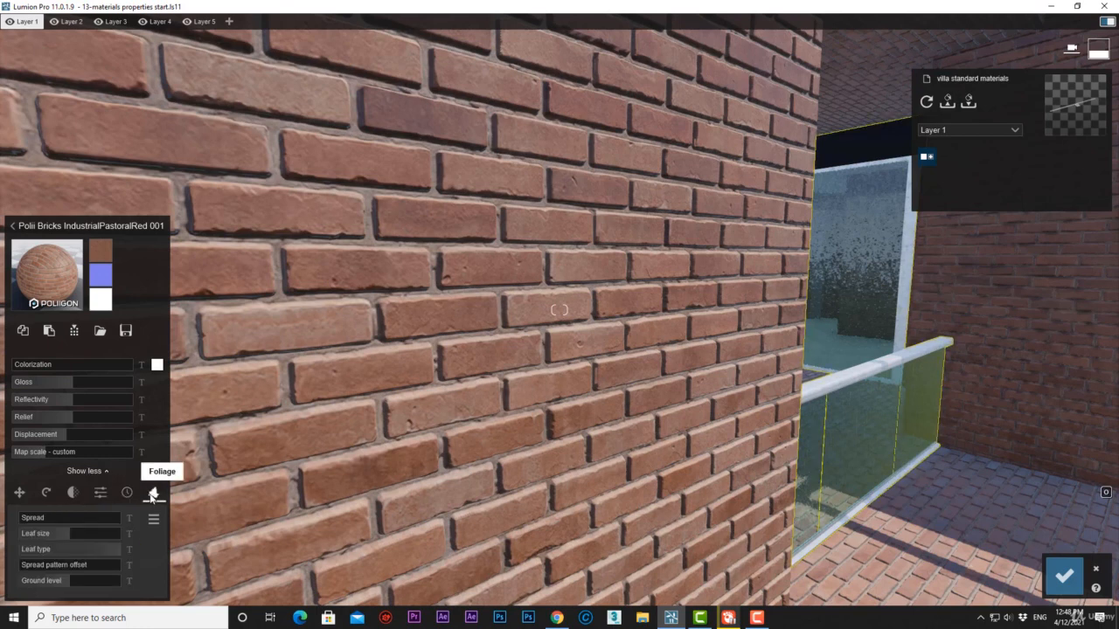
left_click(20, 493)
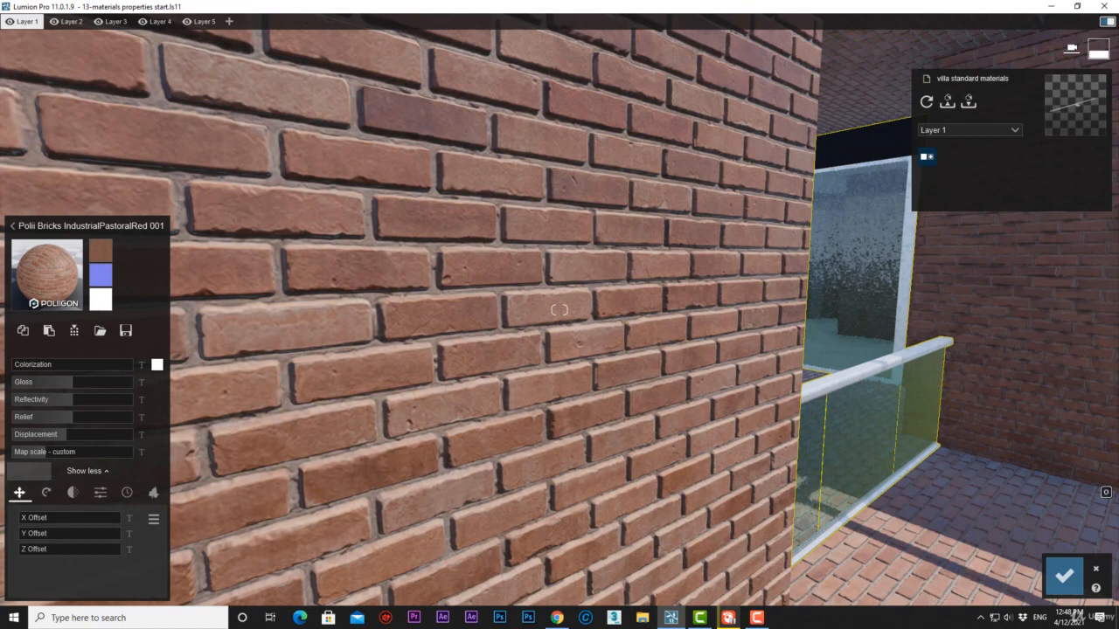
Replace the brick material's color map with Marble063_COL_4K.jpg.
left_click(110, 252)
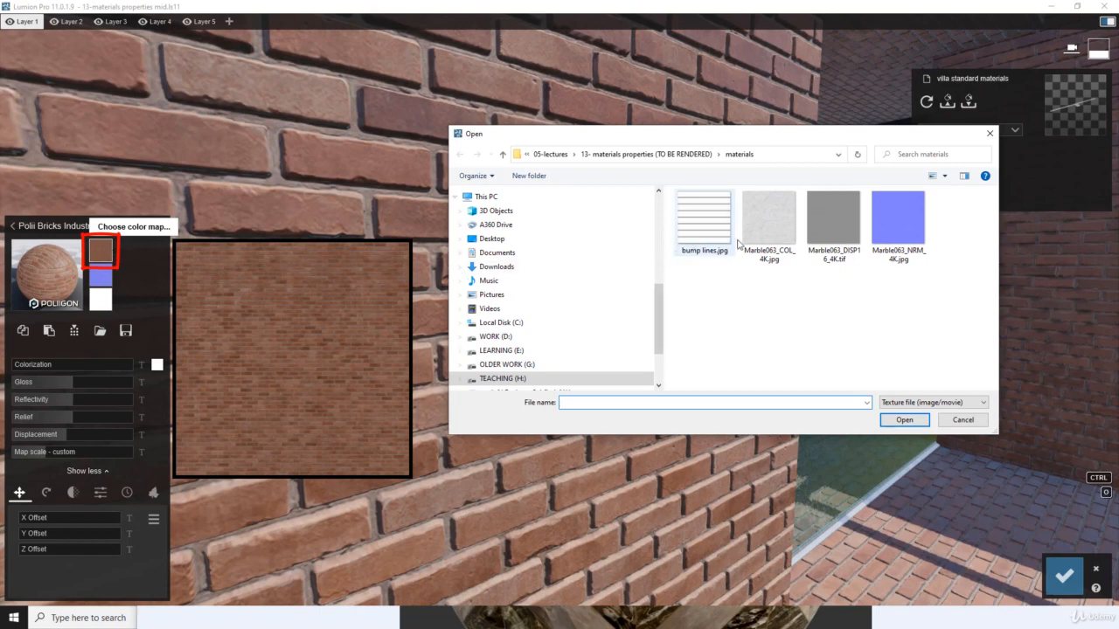
left_click(767, 232)
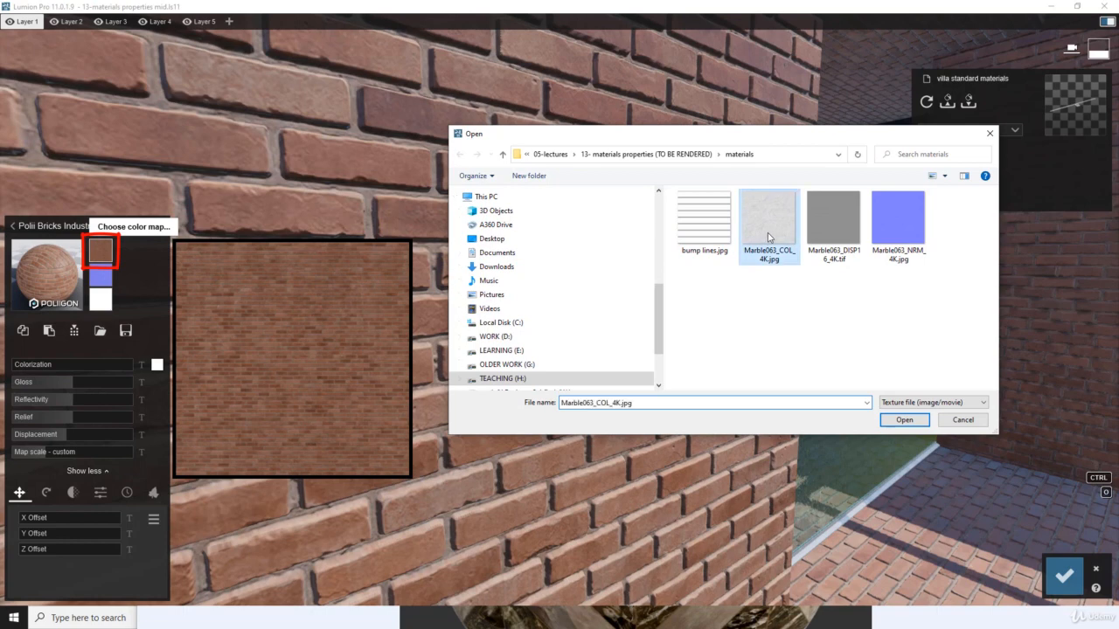
left_click(904, 420)
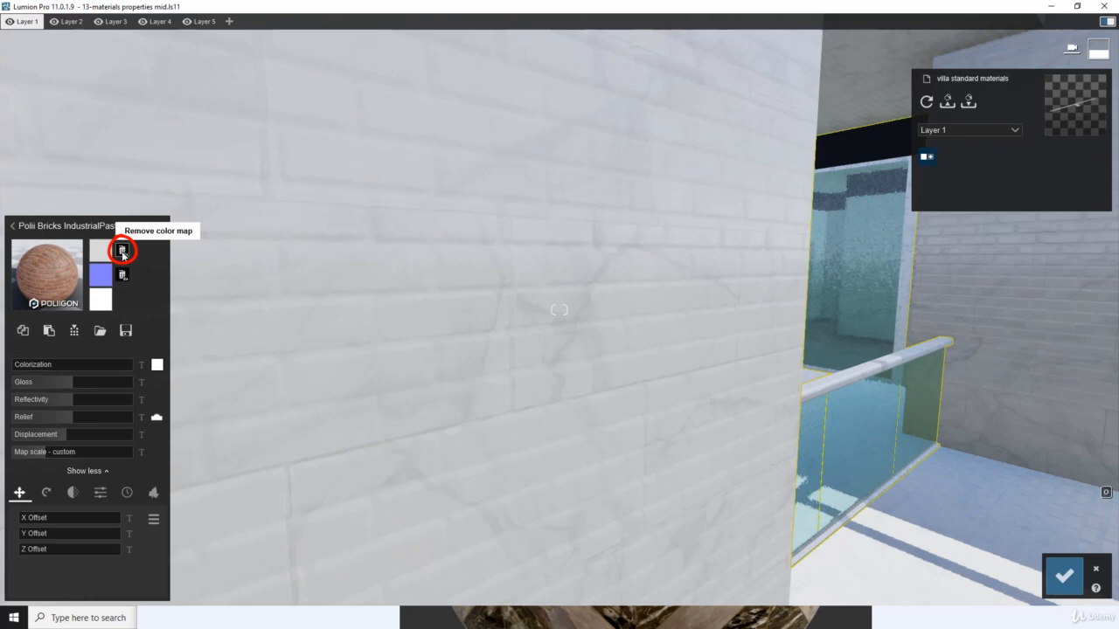
Remove the custom color map and the custom normal map from the brick material.
left_click(122, 252)
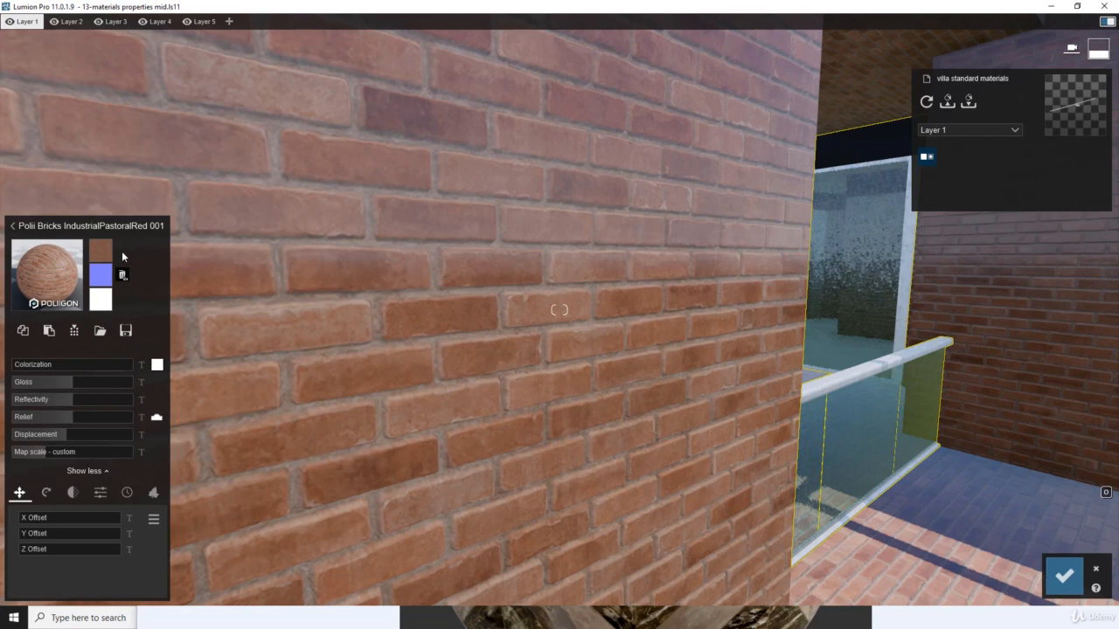
mouse_move(110, 278)
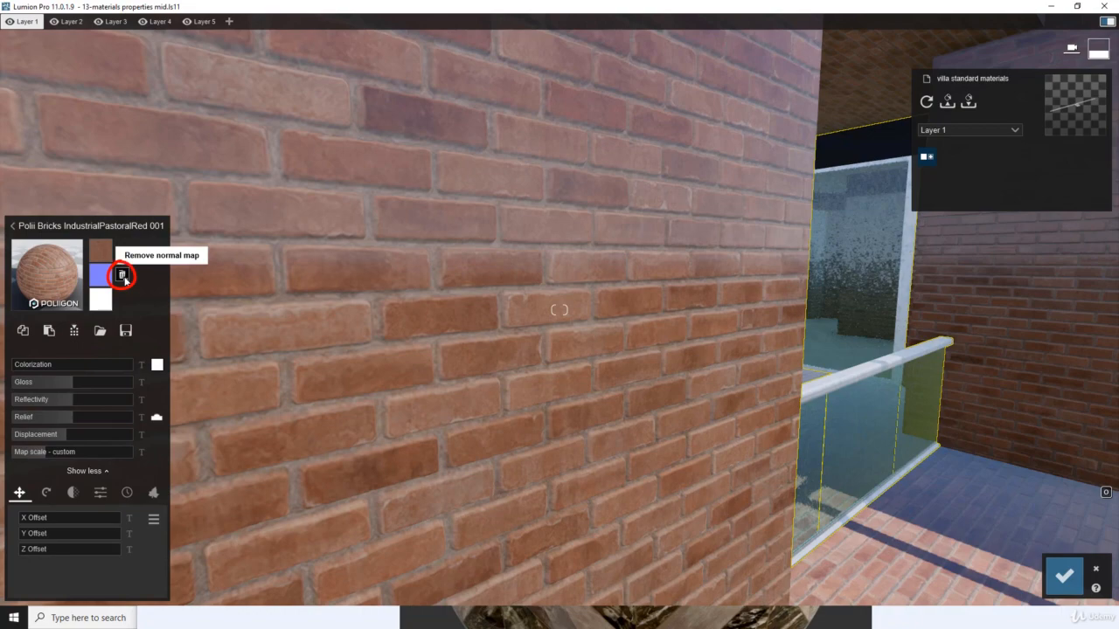
left_click(123, 277)
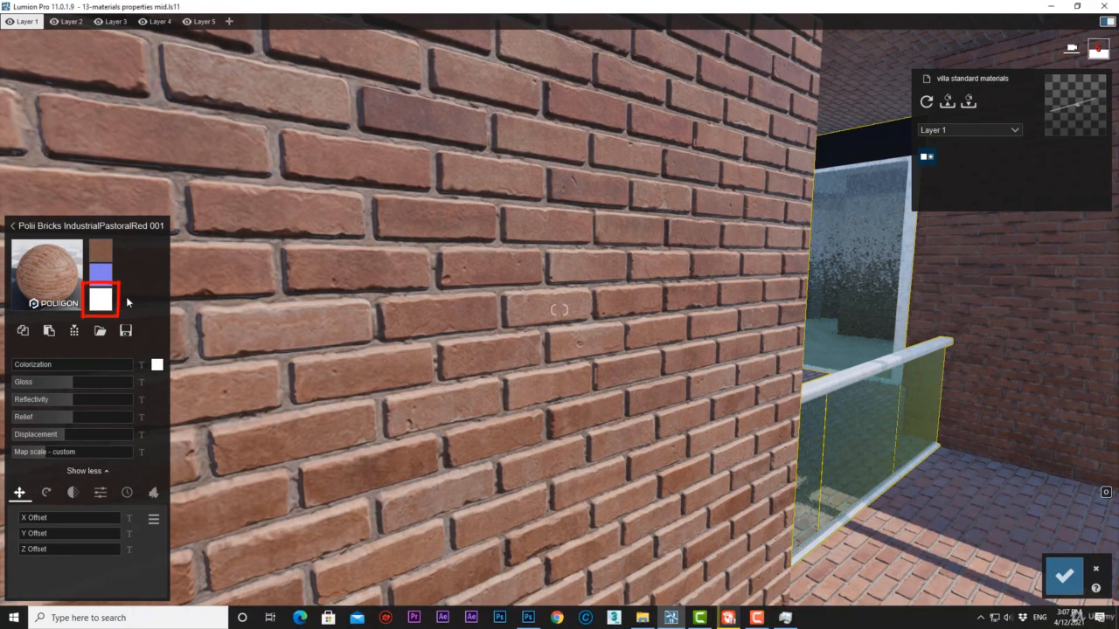
Load bump lines1.jpg as the brick material's displacement map.
mouse_move(104, 305)
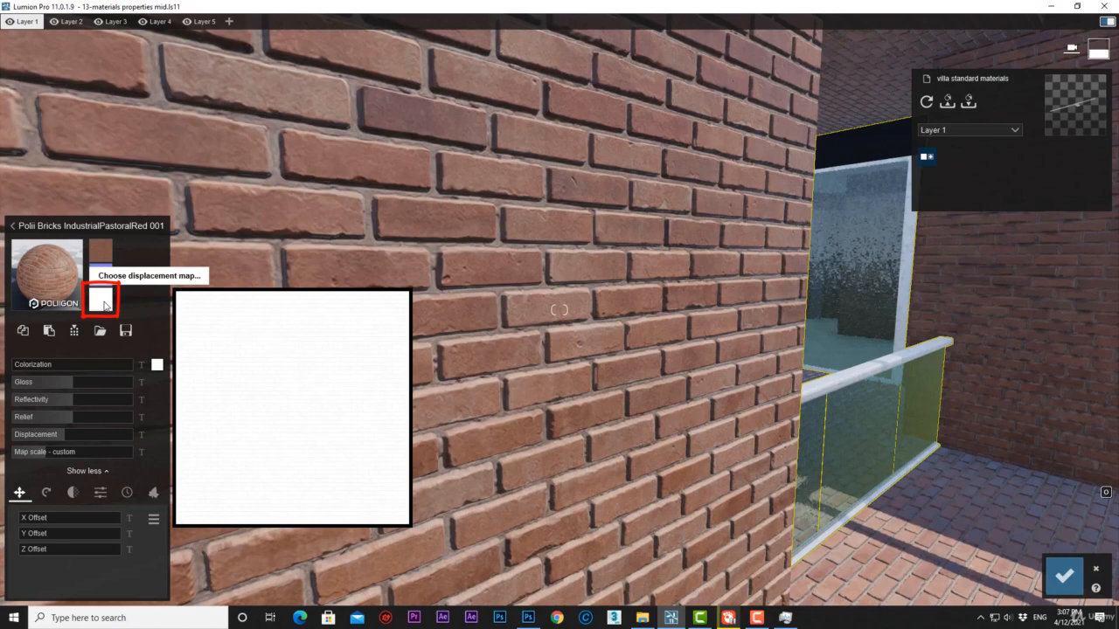
left_click(102, 301)
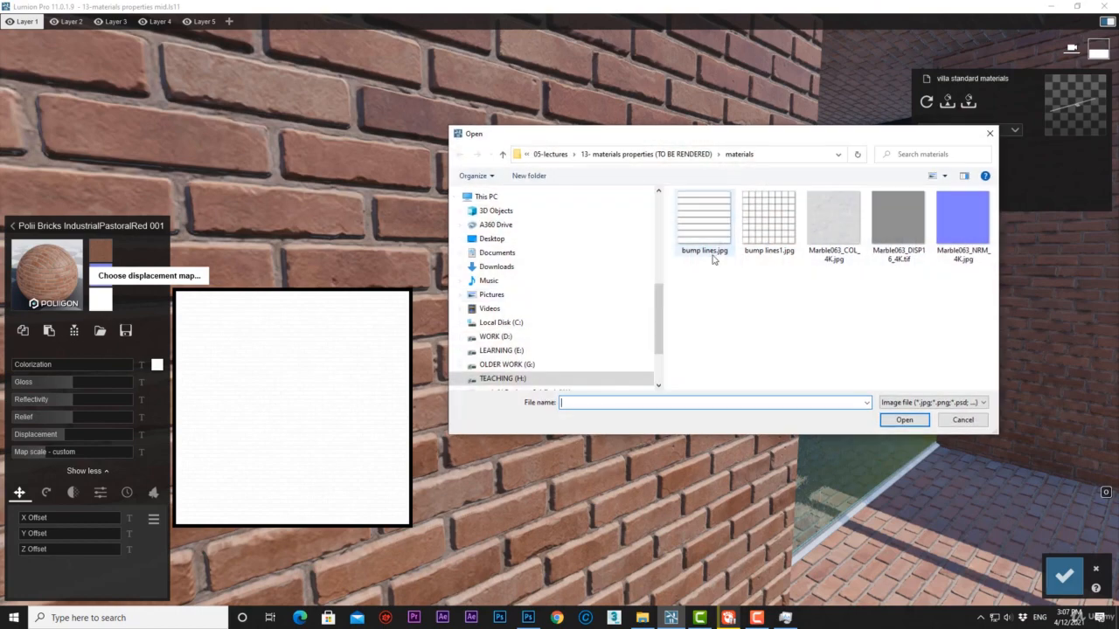
left_click(763, 230)
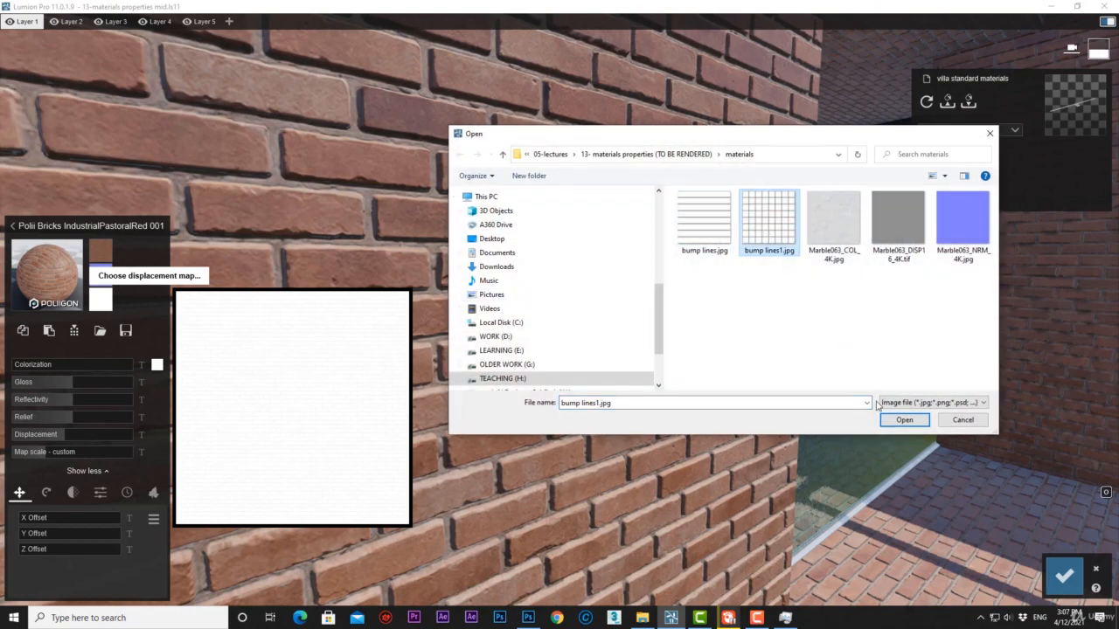
left_click(894, 421)
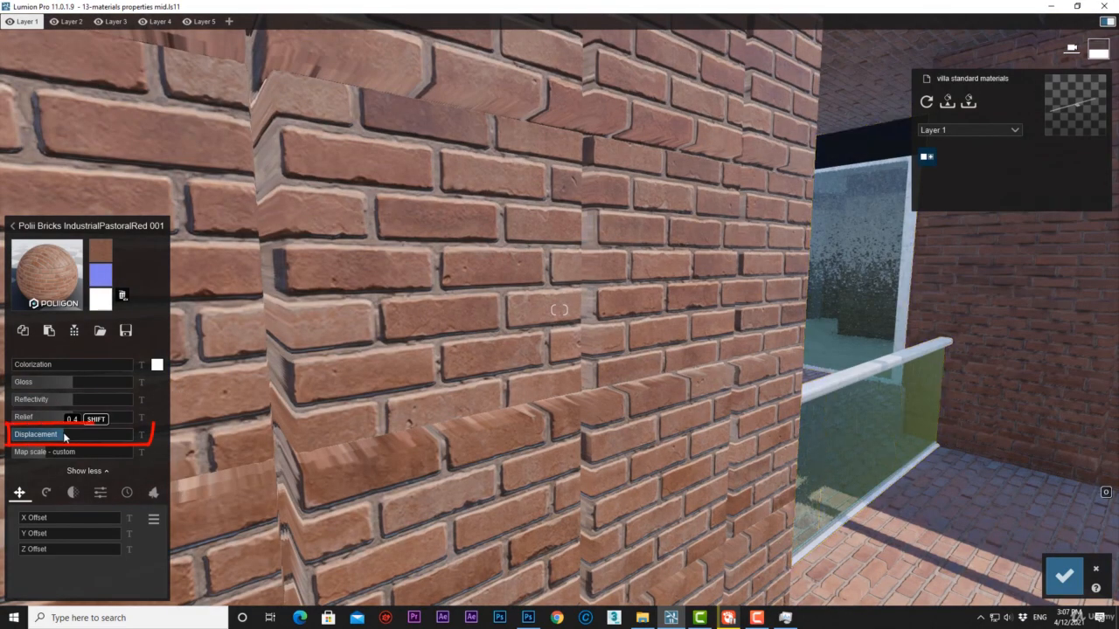
Lower the brick material's Displacement to its minimum and remove the custom displacement map.
left_click_drag(65, 435, 11, 437)
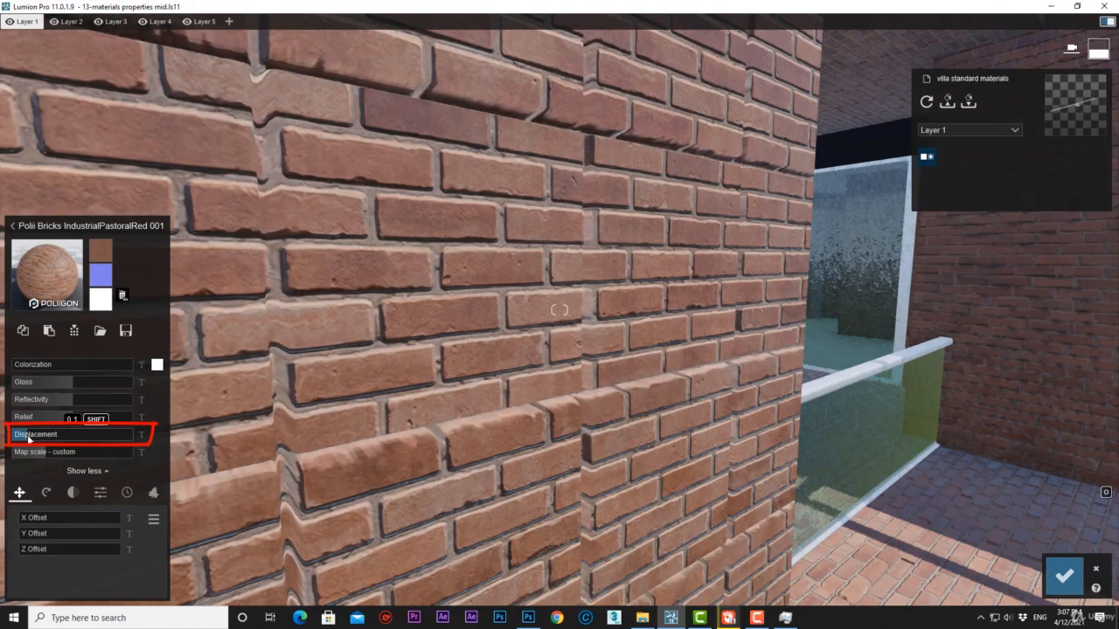
left_click(122, 296)
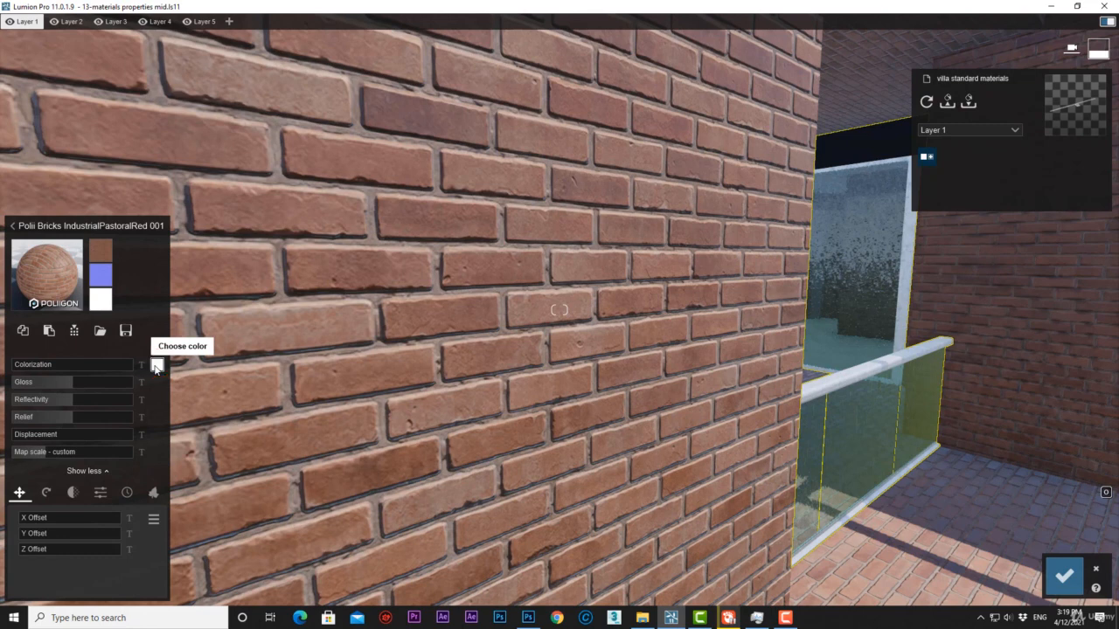
Open the Colorization color picker, expand its numeric color values and examine the RAL color groups, keeping Yellow.
left_click(157, 366)
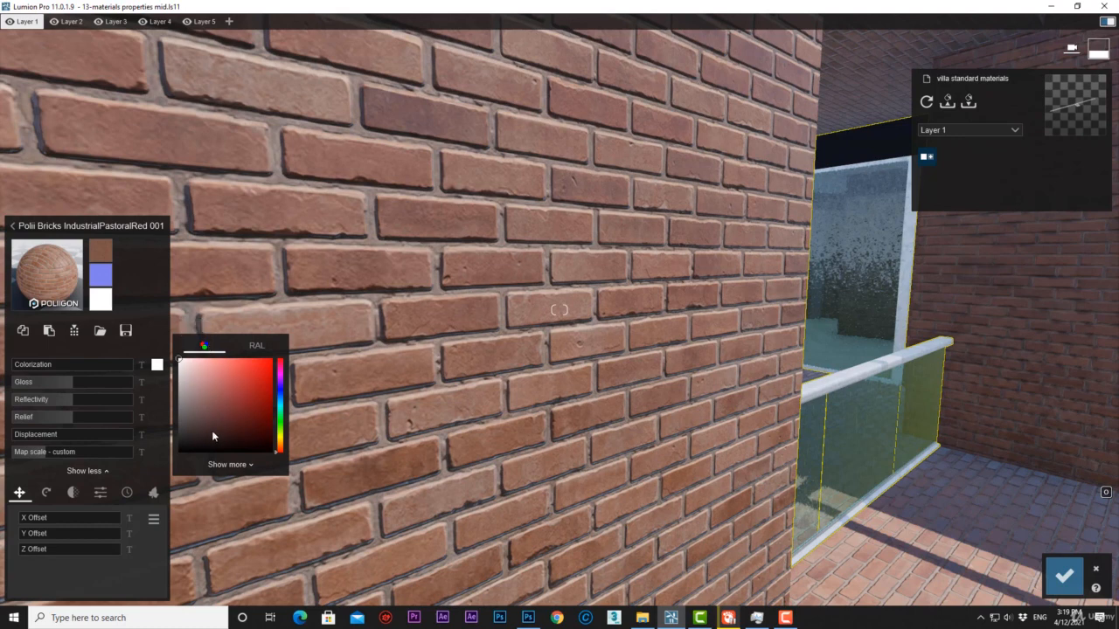
left_click(244, 464)
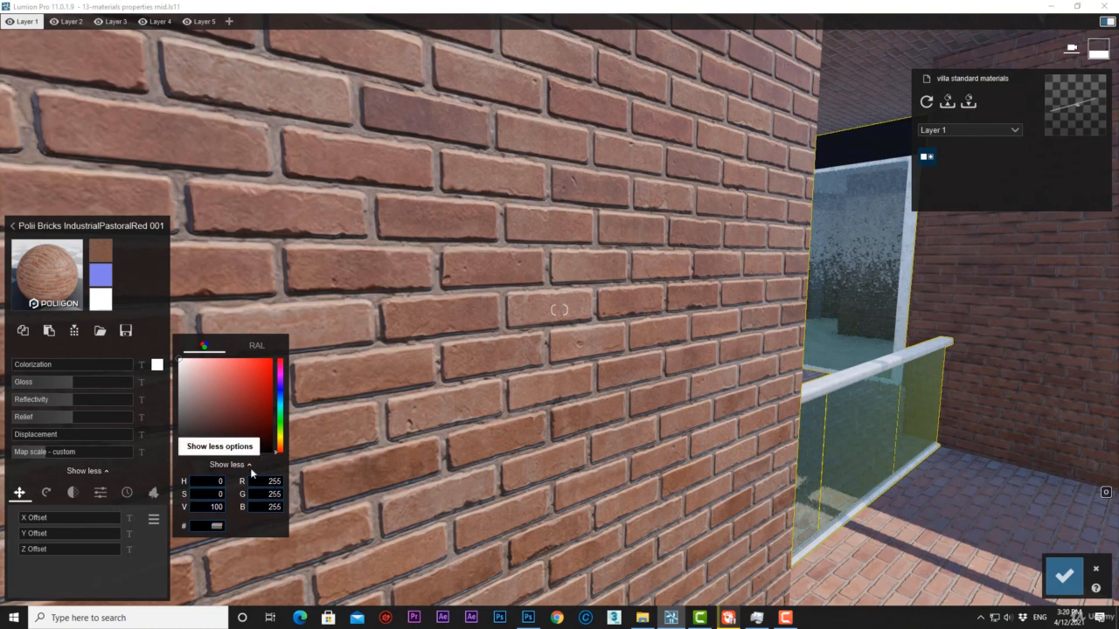
left_click(263, 347)
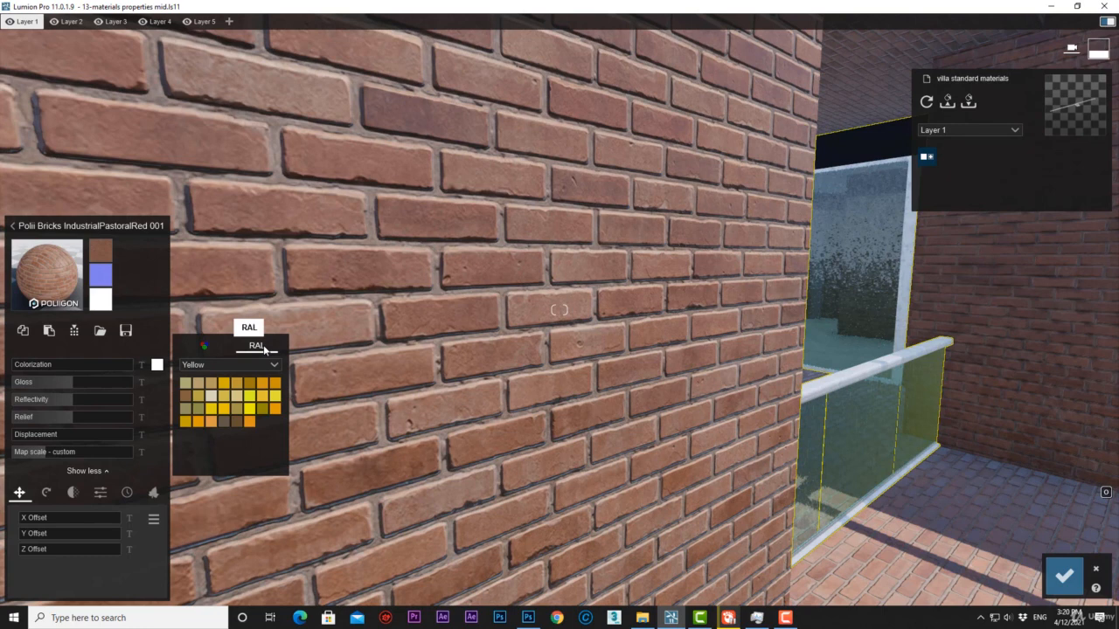
left_click(200, 366)
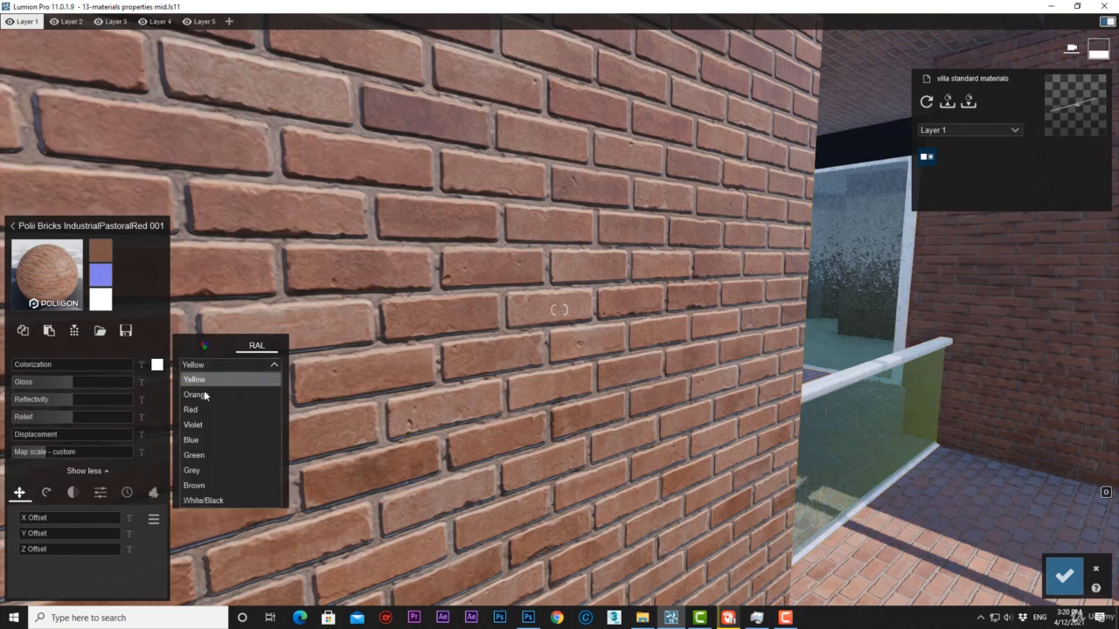
left_click(208, 379)
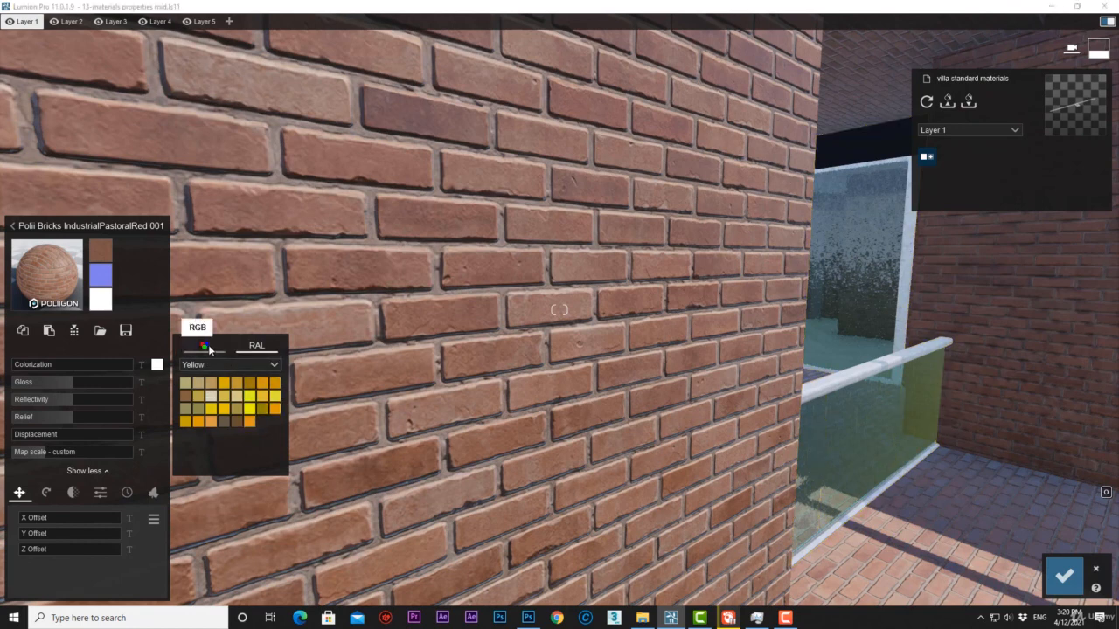
Choose a deep blue (hex 0008d4) as the brick material's Colorization color using RGB values and close the color picker.
left_click(208, 348)
left_click(281, 395)
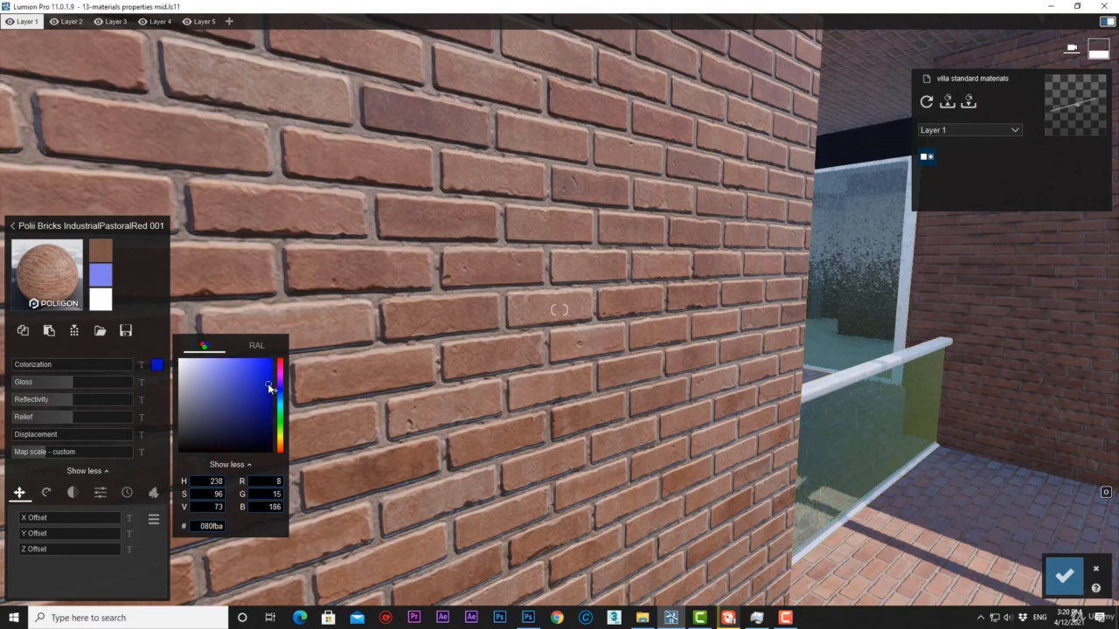
left_click(272, 374)
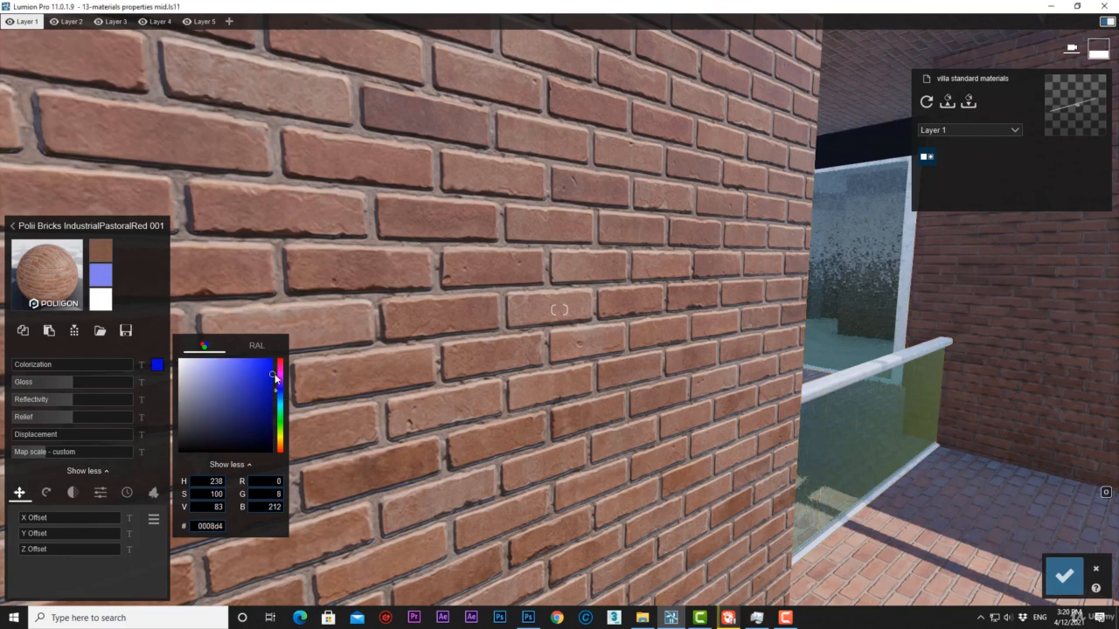
left_click(151, 342)
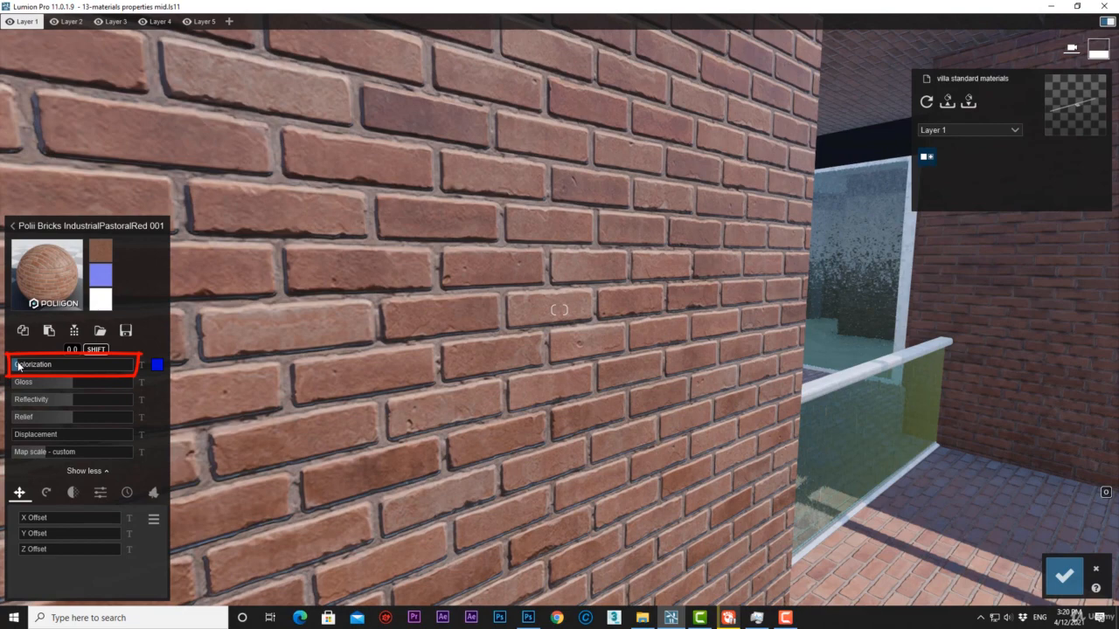
Test the brick material's Colorization strength, raising it to the maximum, fine-tuning it and lowering it again.
left_click_drag(17, 365, 82, 367)
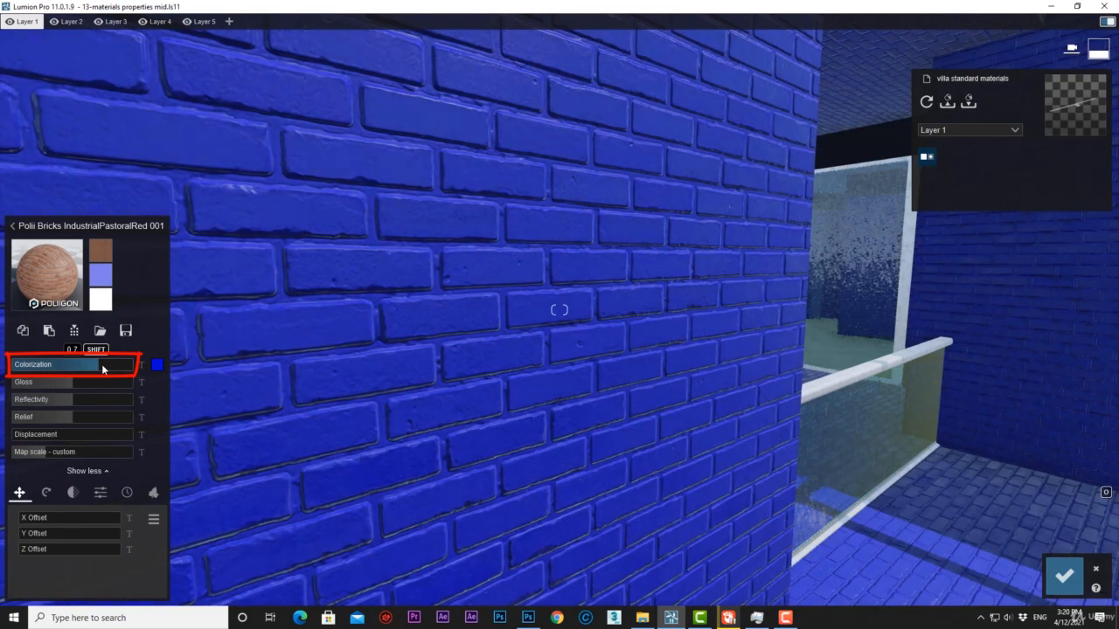
left_click_drag(101, 363, 132, 363)
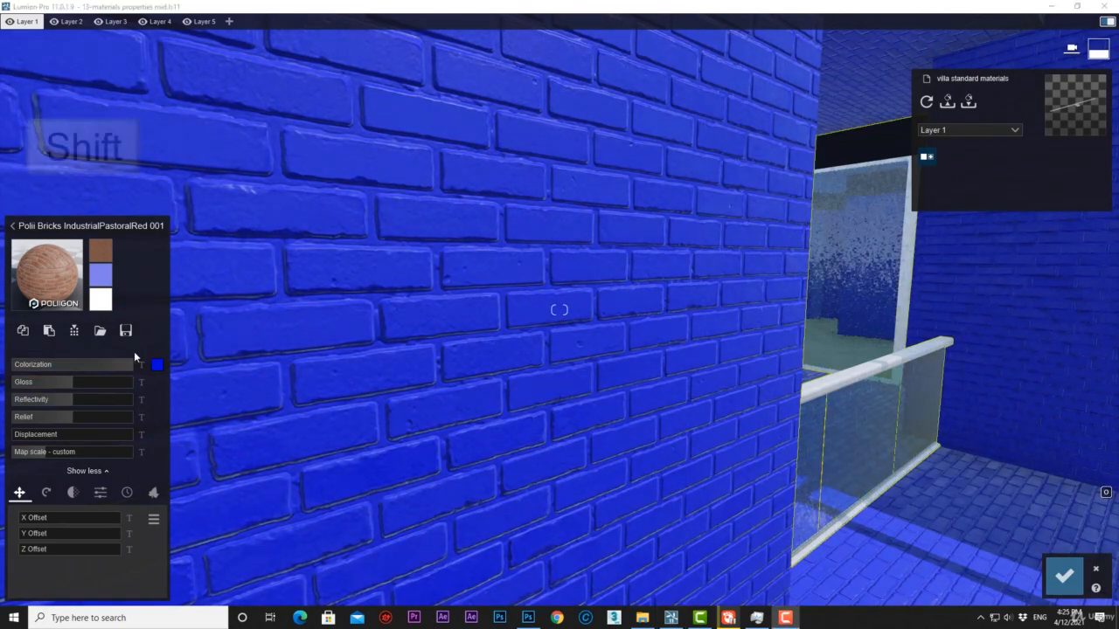
left_click_drag(134, 353, 110, 362, "shift")
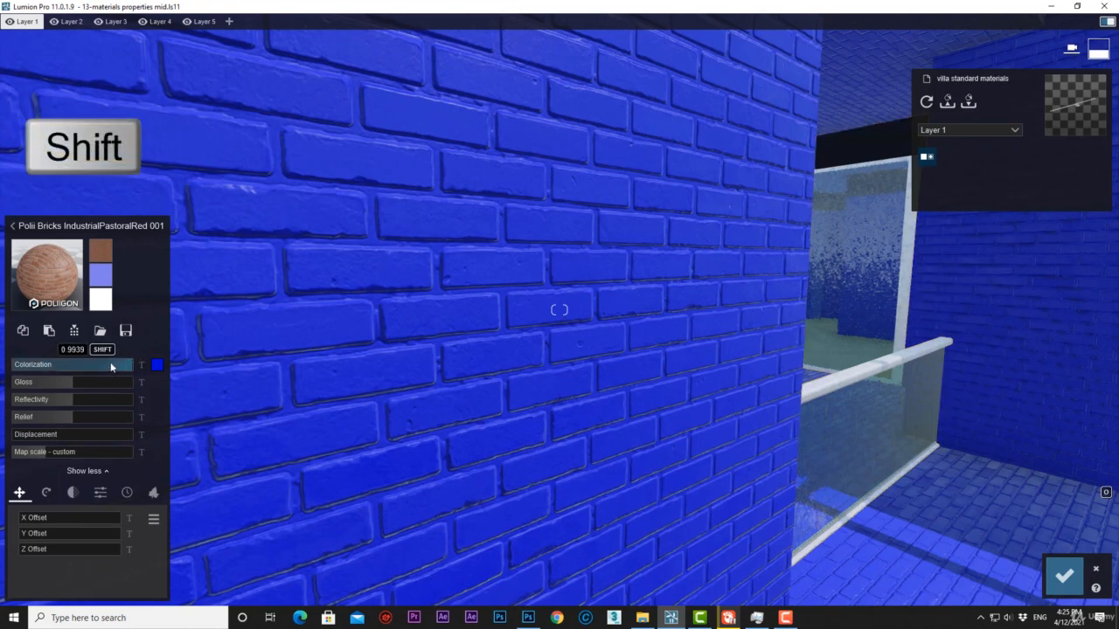
left_click_drag(33, 367, 20, 367, "shift")
left_click_drag(113, 364, 1117, 374, "shift")
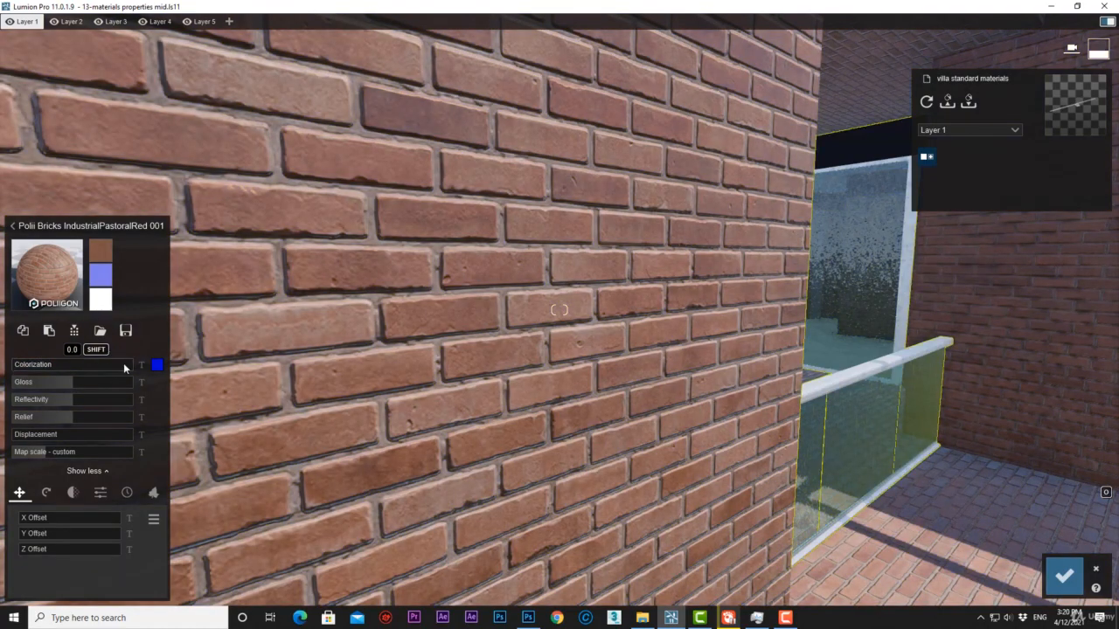
Enter an exact Colorization value of 0.5 for the brick material and clear it again.
left_click(141, 365)
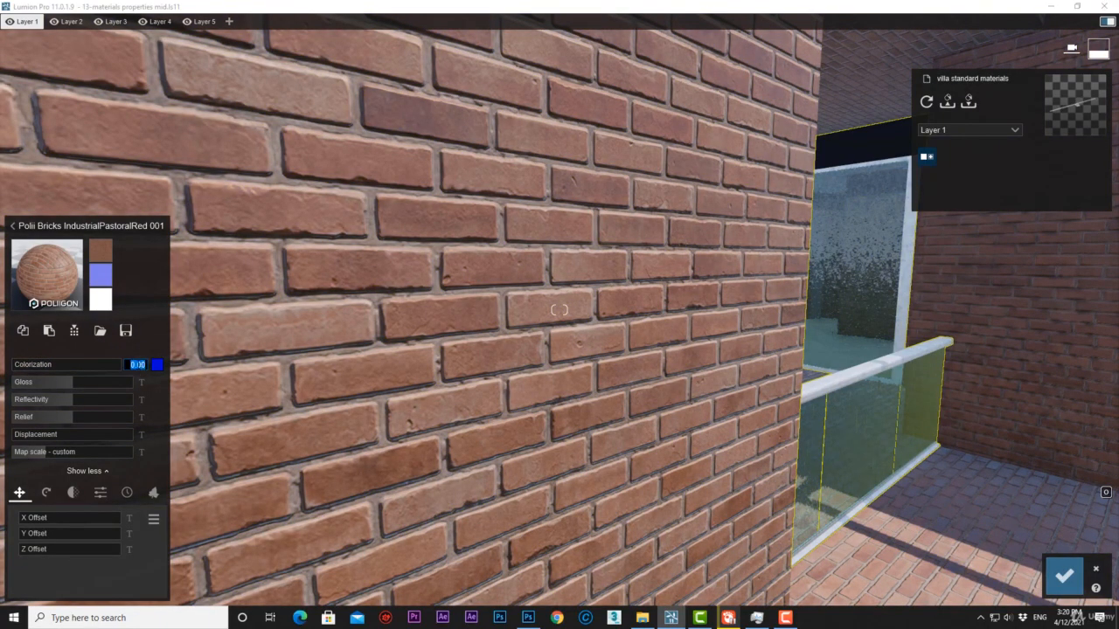
left_click_drag(137, 364, 145, 365)
type("5")
key("Return")
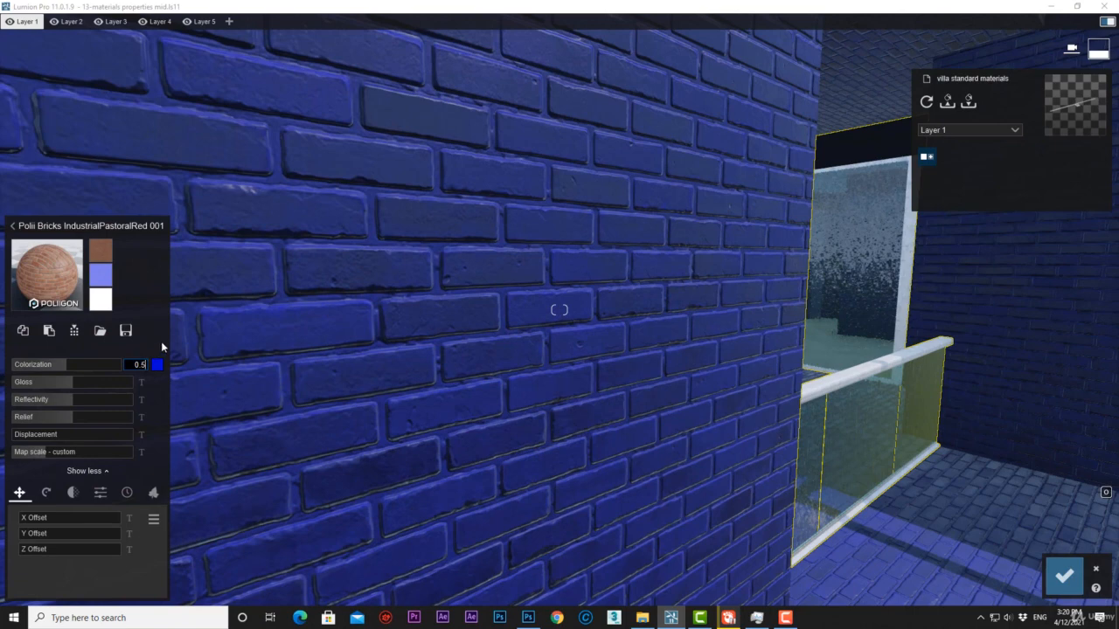
left_click(140, 365)
key("BackSpace")
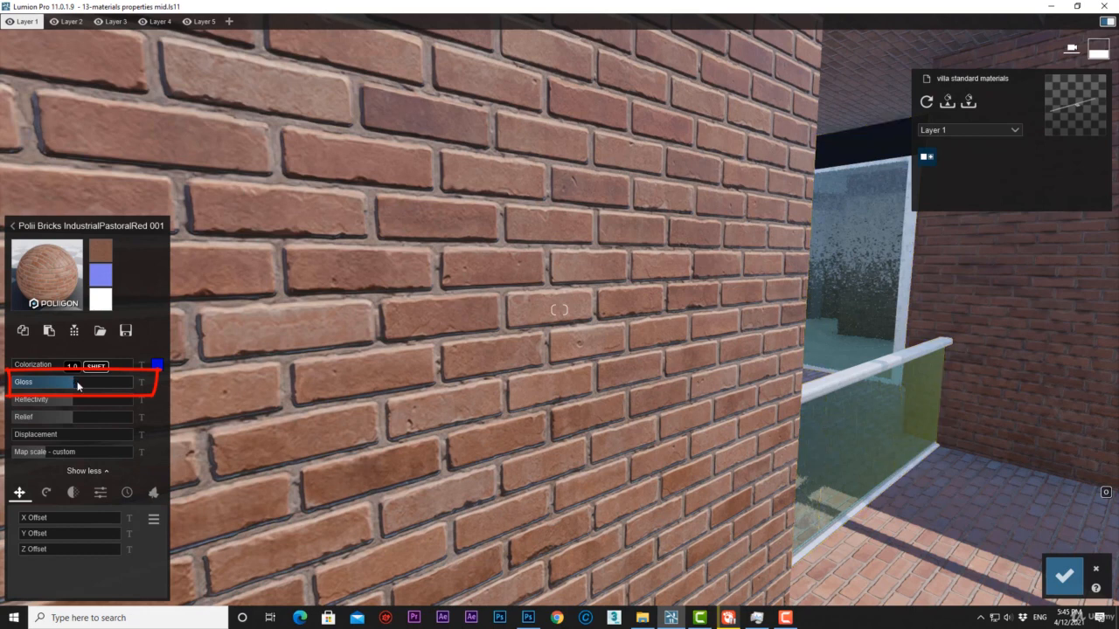
Test the brick material's Gloss by raising it to 2.0 and lowering it, and enter exact values of 2 and 1.
left_click_drag(92, 382, 163, 381)
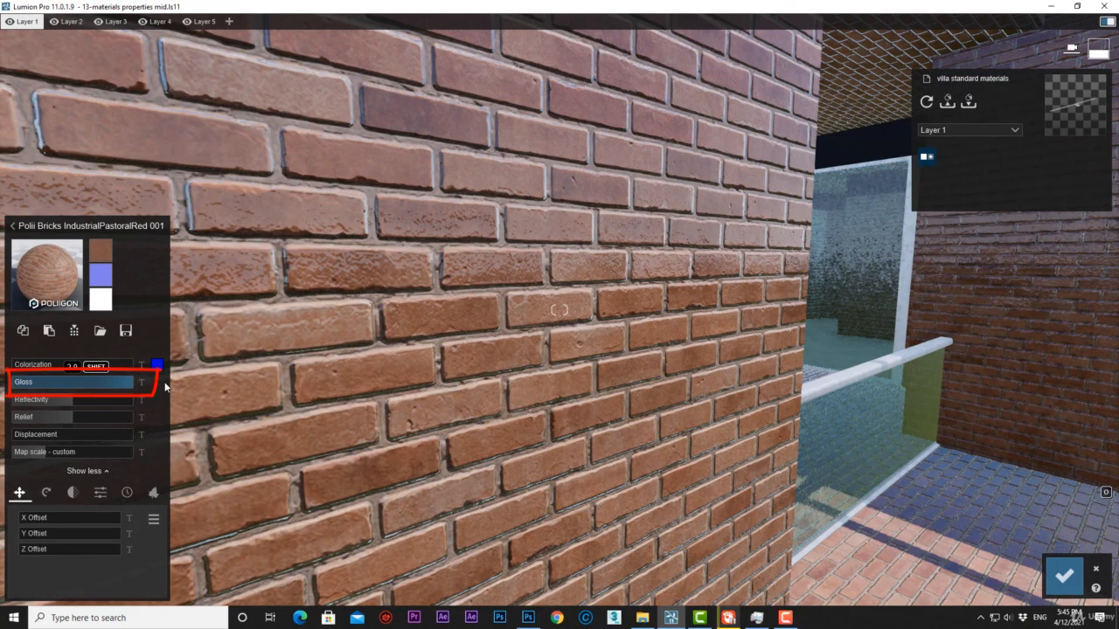
left_click_drag(165, 387, 56, 390)
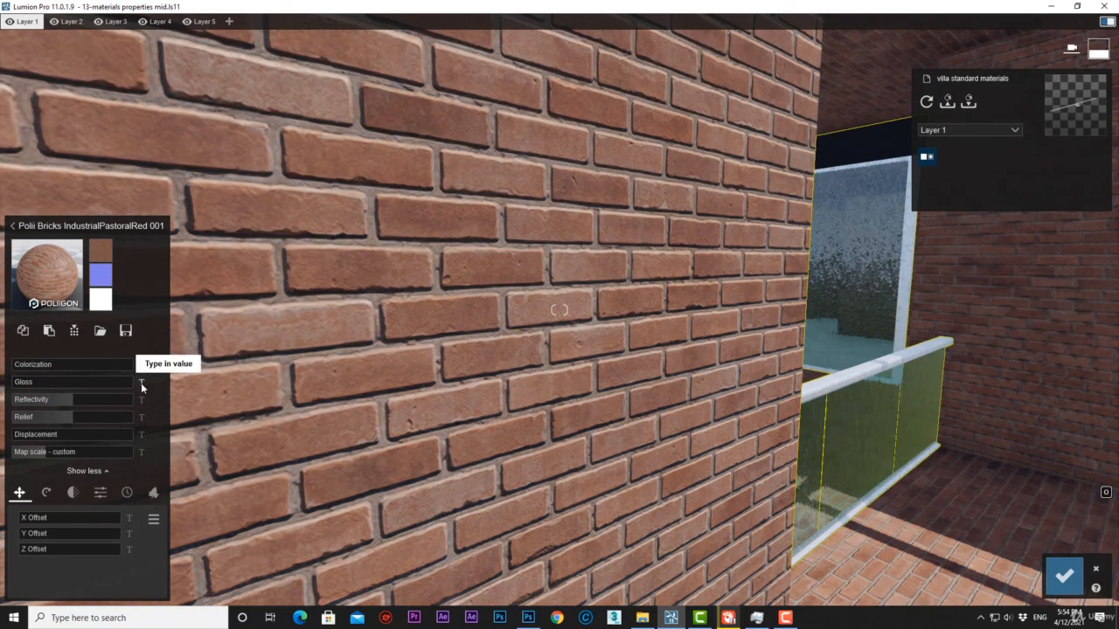
left_click(141, 384)
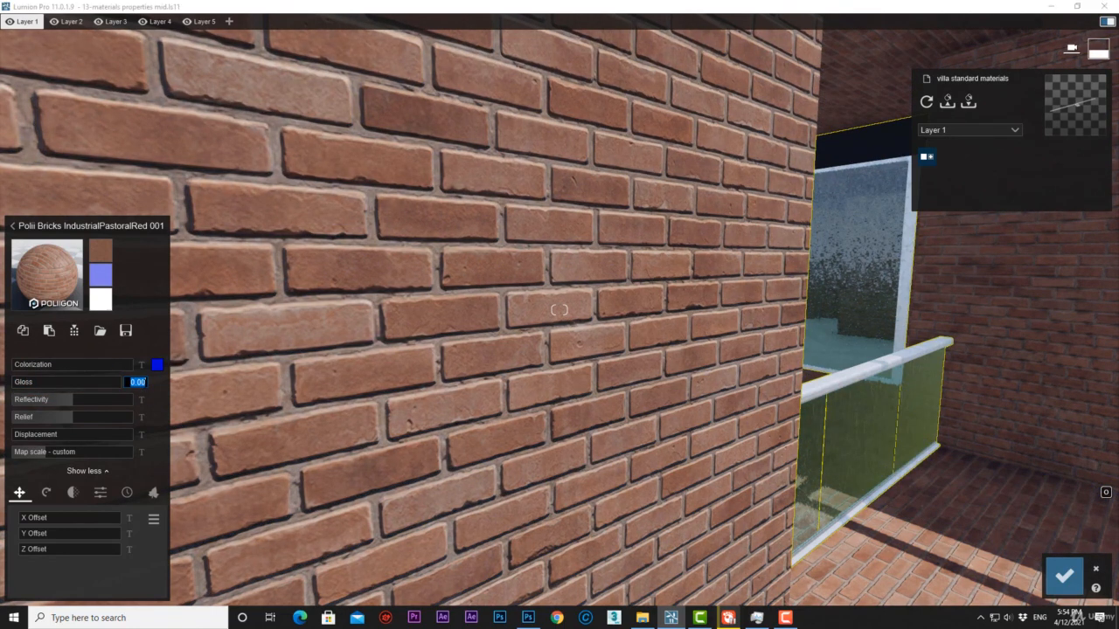
type("2")
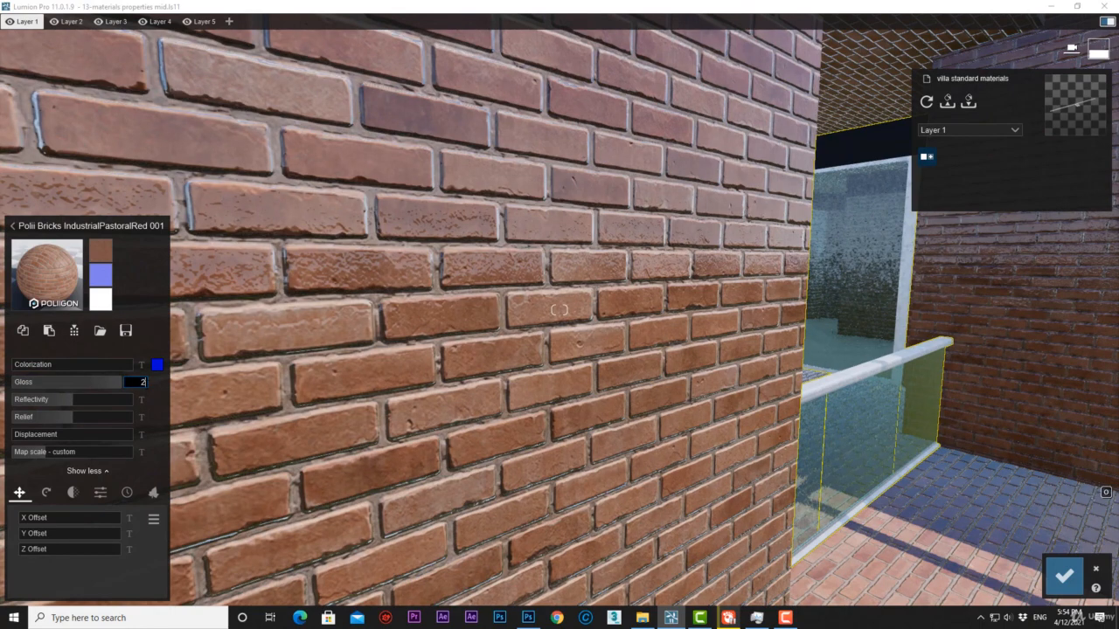
key("Return")
type("1")
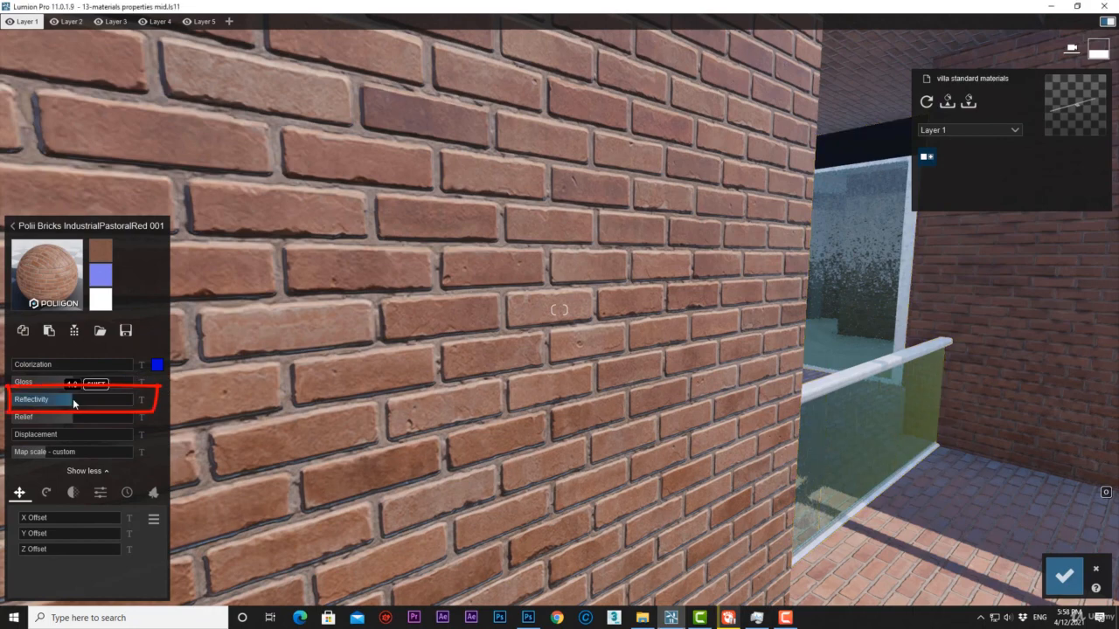
Test the brick material's Reflectivity and Relief, taking each up to 2.0 and down to its minimum.
left_click_drag(73, 398, 148, 402)
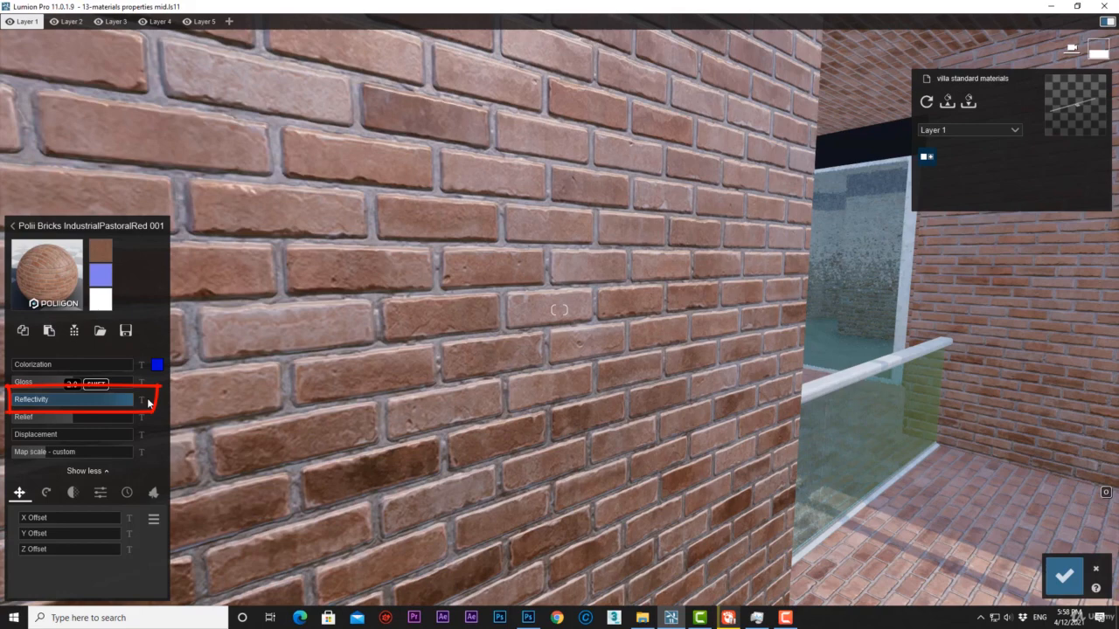
left_click_drag(149, 402, 14, 400)
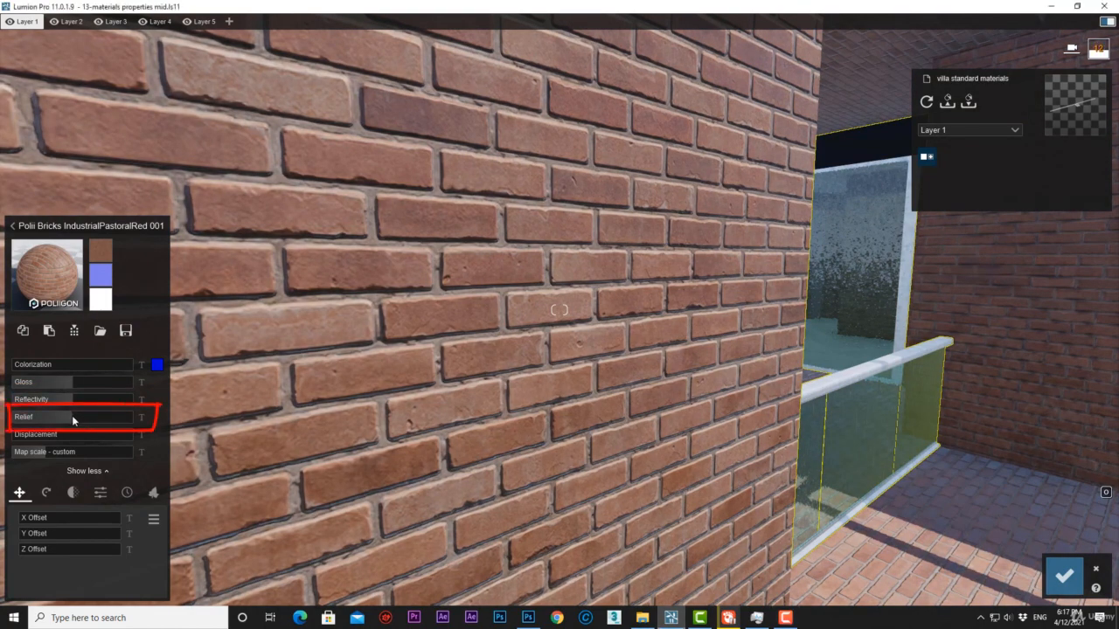
left_click(72, 417)
left_click_drag(72, 415, 144, 418)
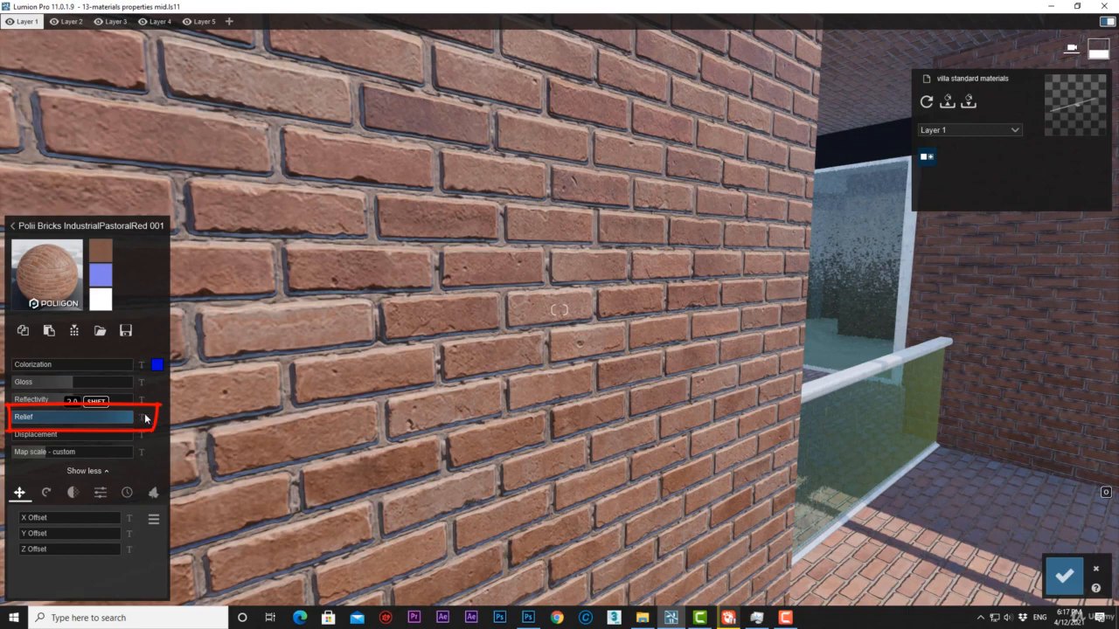
left_click_drag(140, 418, 6, 421)
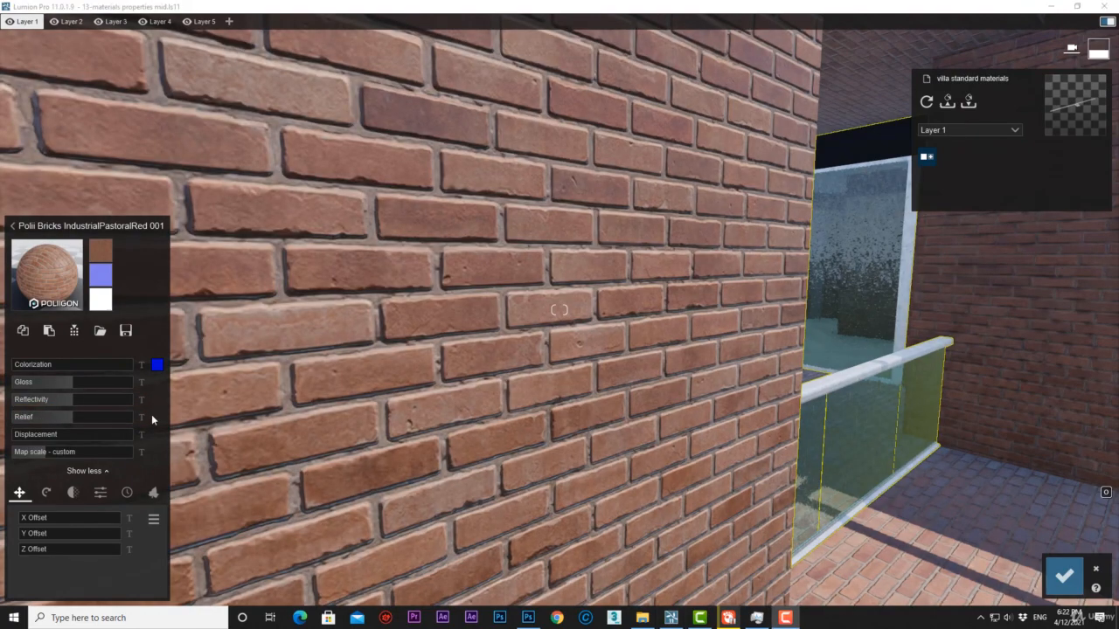
Set the brick material's Displacement to an exact value of 0.5.
left_click(143, 436)
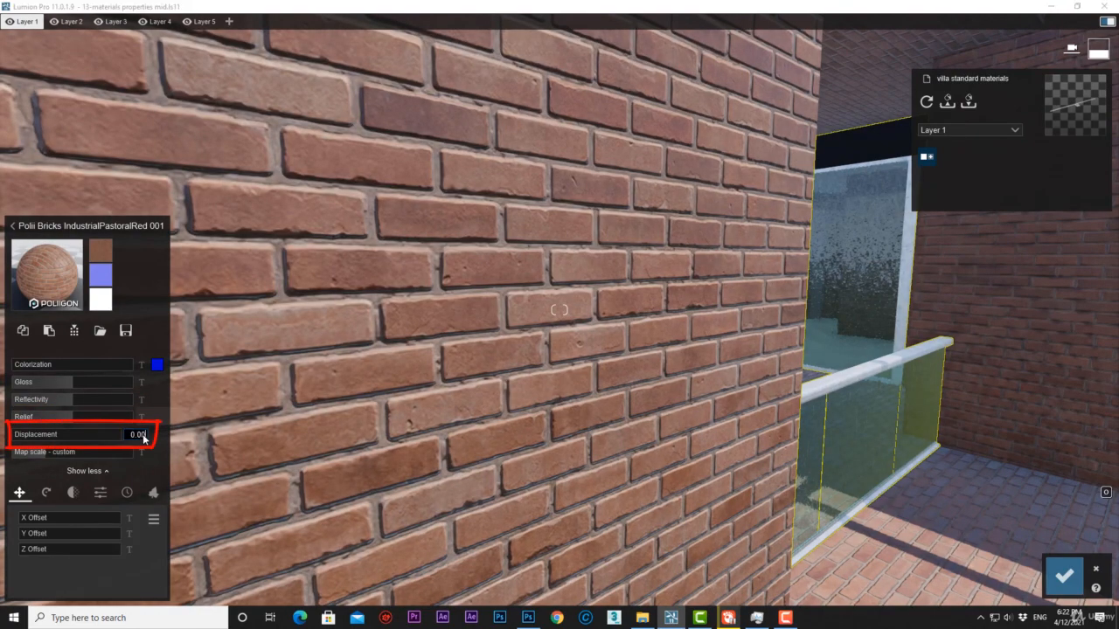
left_click_drag(139, 435, 141, 435)
type("5")
key("Return")
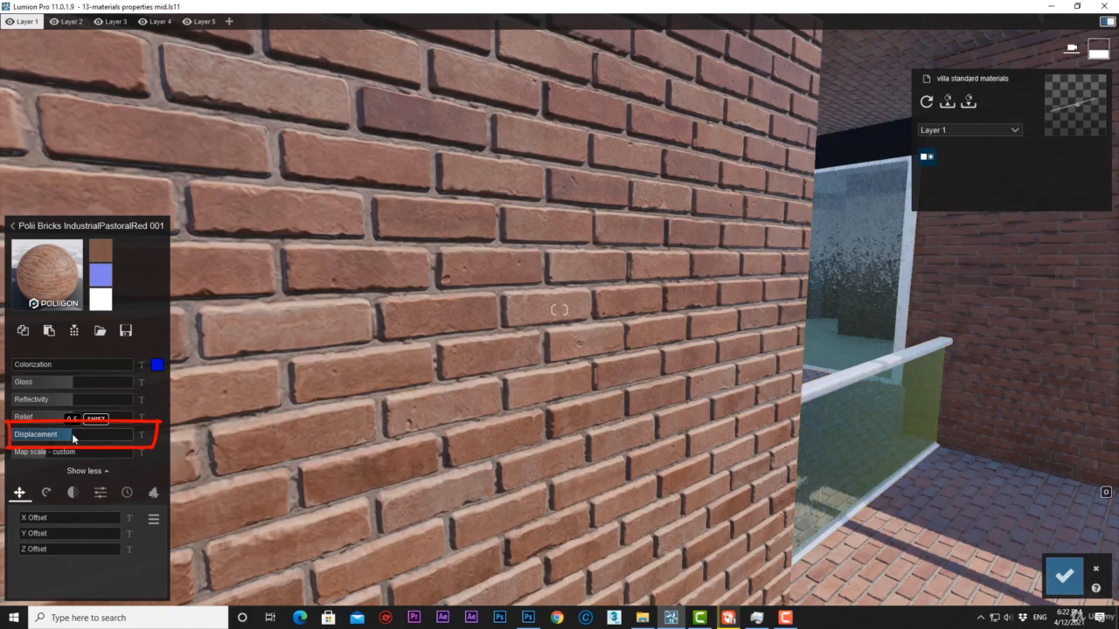
Compare the brick material's Displacement at 0.0 and 1.0, and open its exact value for editing.
left_click_drag(69, 433, 12, 434)
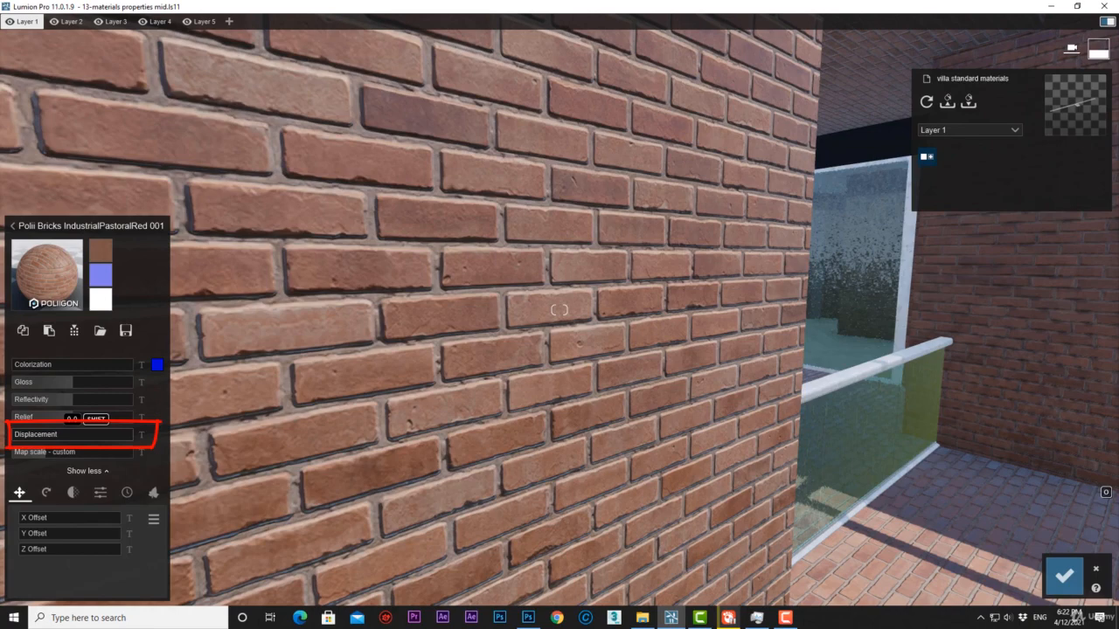
left_click_drag(55, 434, 191, 428)
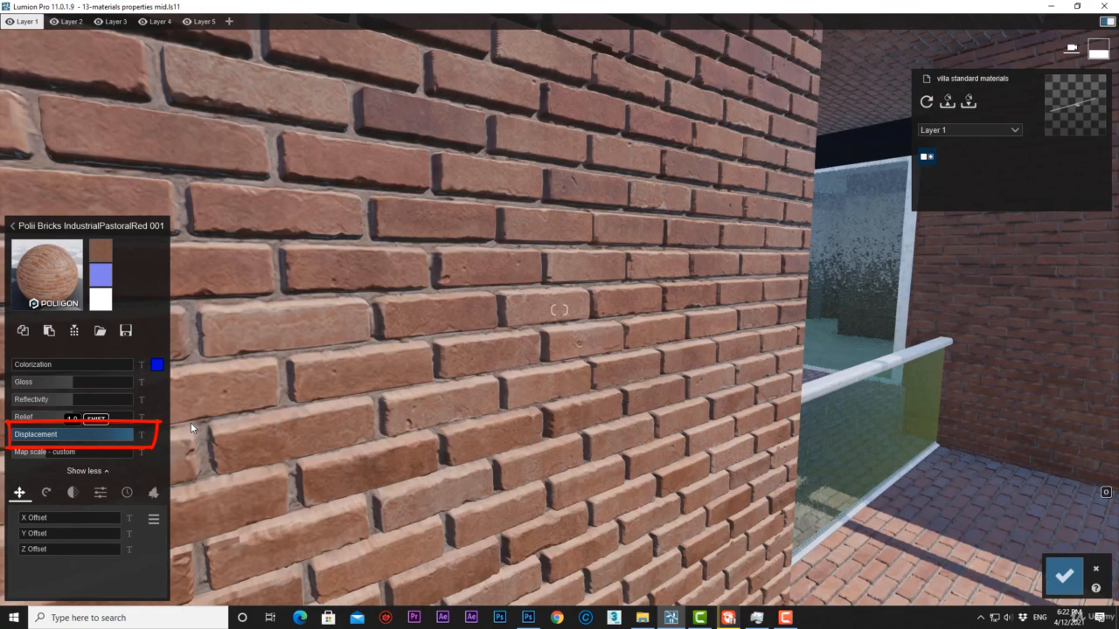
mouse_move(192, 425)
left_mouse_down()
mouse_move(17, 430)
mouse_move(133, 434)
left_mouse_up()
left_click(143, 436)
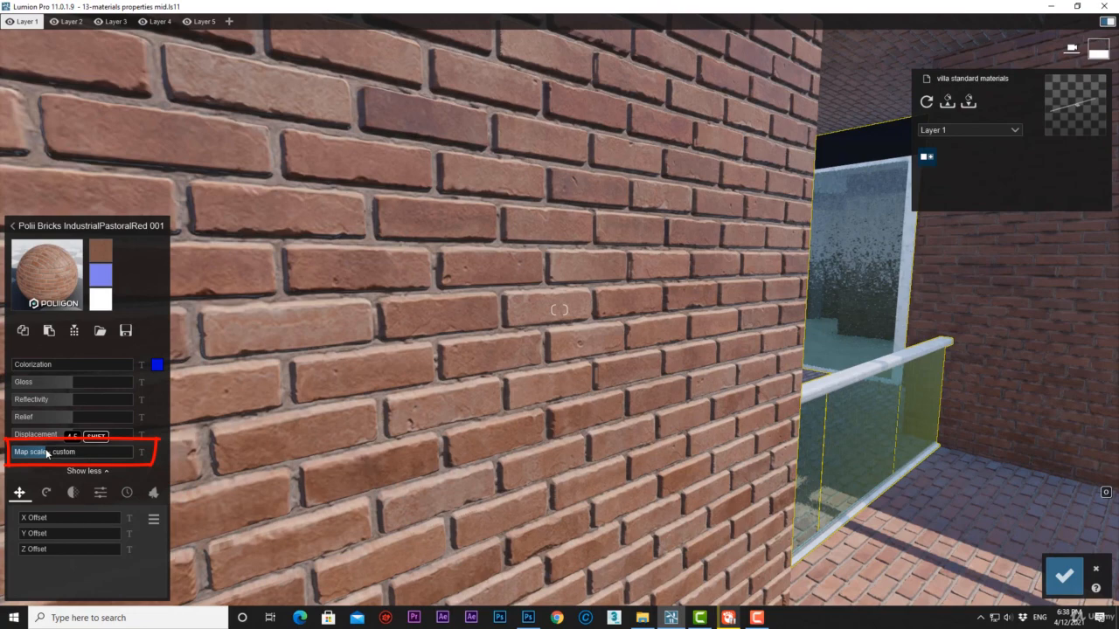
Test a larger and a smaller Map scale on the bricks and try the texture's X Offset.
left_click_drag(47, 452, 55, 456)
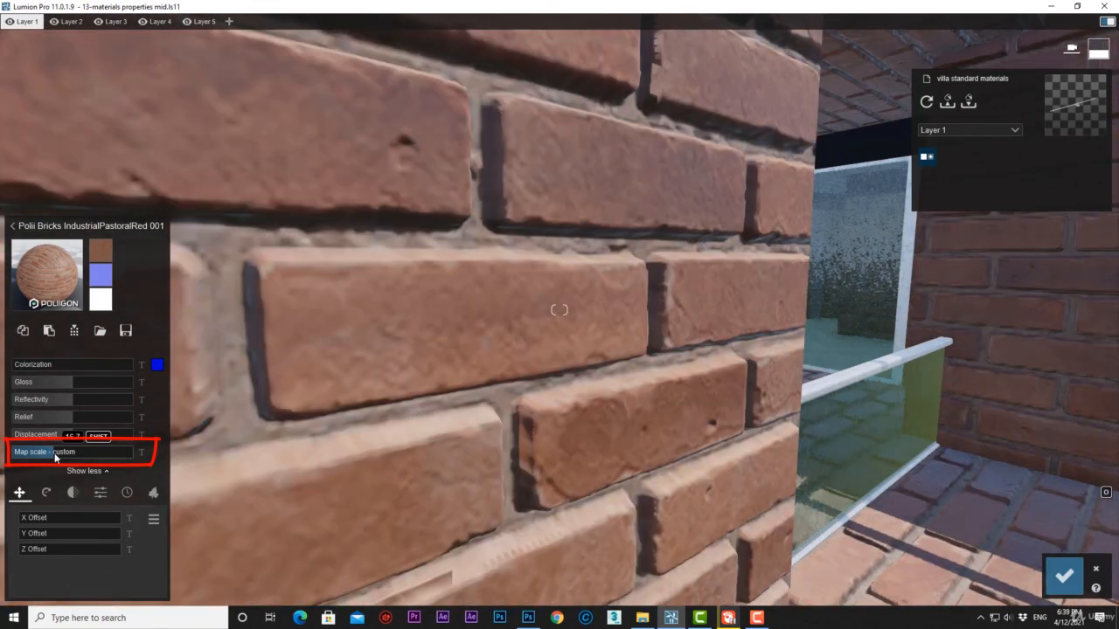
left_click_drag(55, 457, 38, 452)
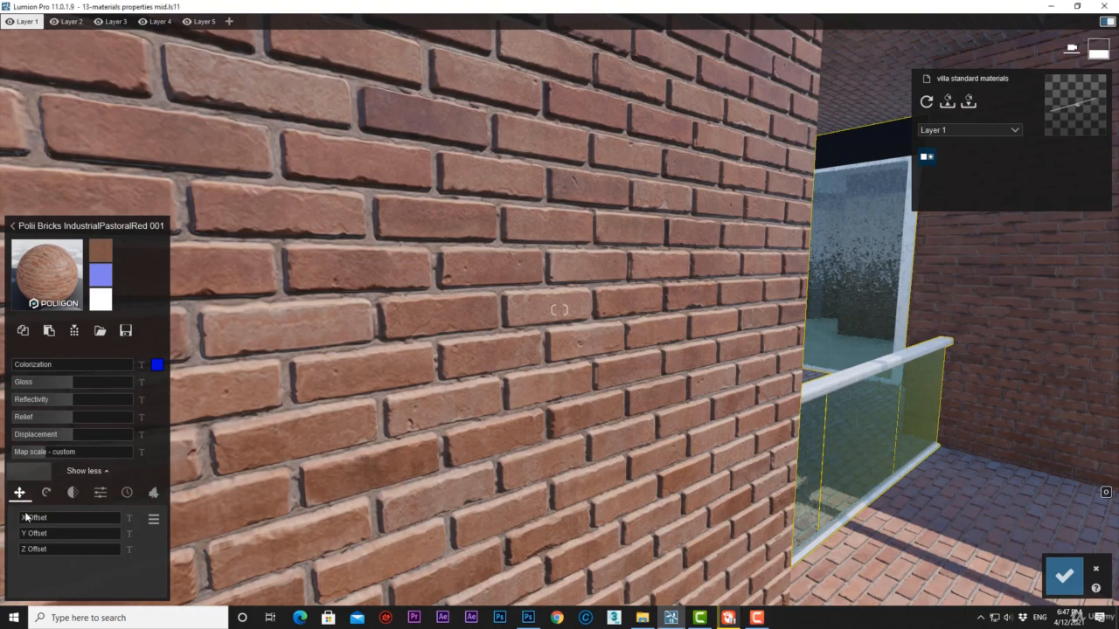
mouse_move(25, 519)
mouse_move(25, 519)
left_mouse_down()
mouse_move(91, 522)
mouse_move(18, 516)
mouse_move(47, 542)
mouse_move(79, 544)
mouse_move(18, 535)
mouse_move(25, 552)
mouse_move(46, 556)
mouse_move(17, 551)
left_mouse_up()
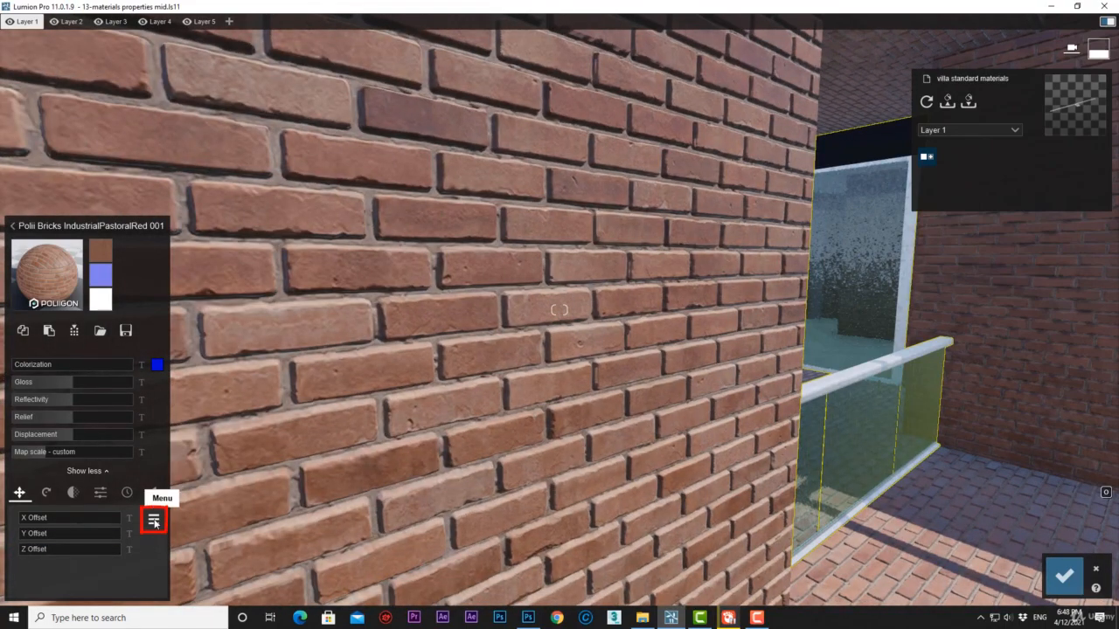
View the Copy and Paste options for the offset values and test the Heading in the Orientation settings.
left_click(154, 522)
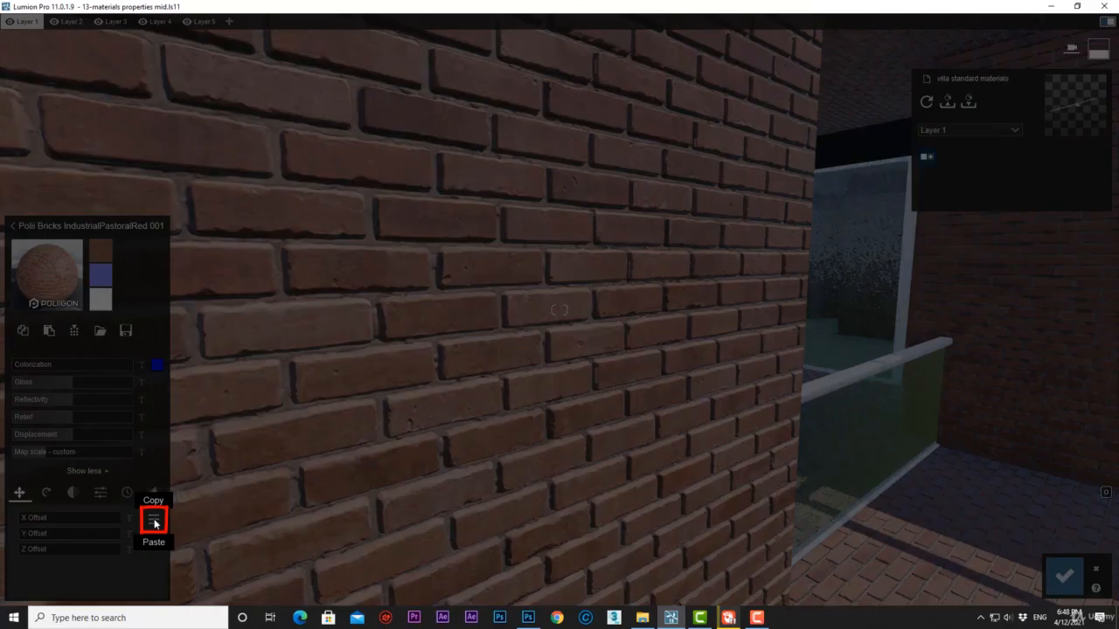
left_click(151, 564)
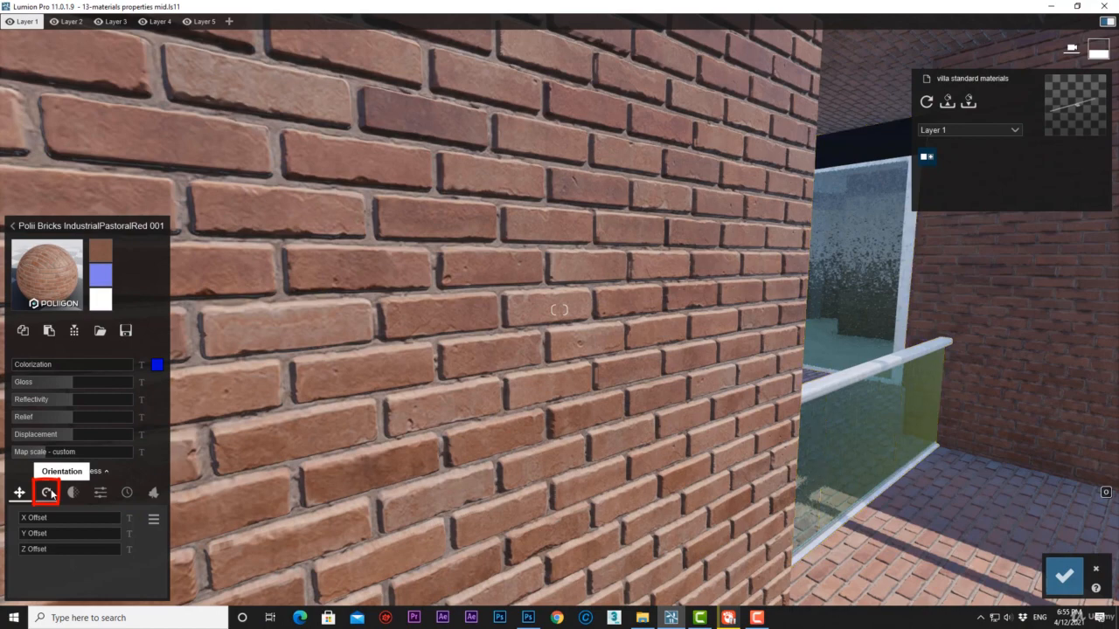
left_click(48, 493)
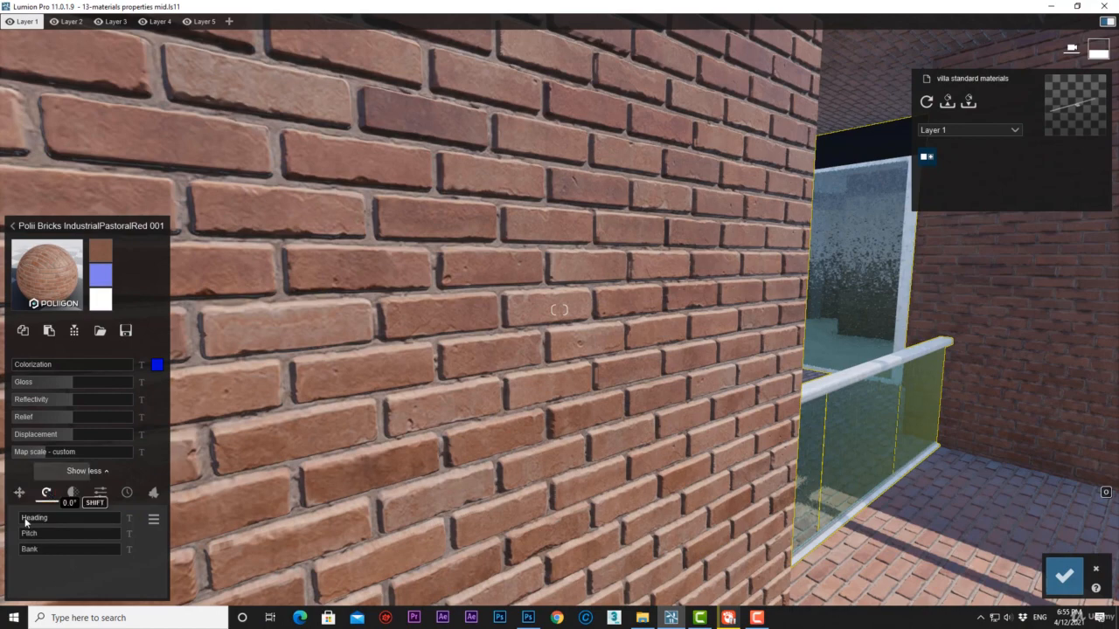
left_click(28, 522)
mouse_move(29, 525)
left_mouse_down()
mouse_move(41, 549)
mouse_move(10, 518)
mouse_move(5, 536)
left_mouse_up()
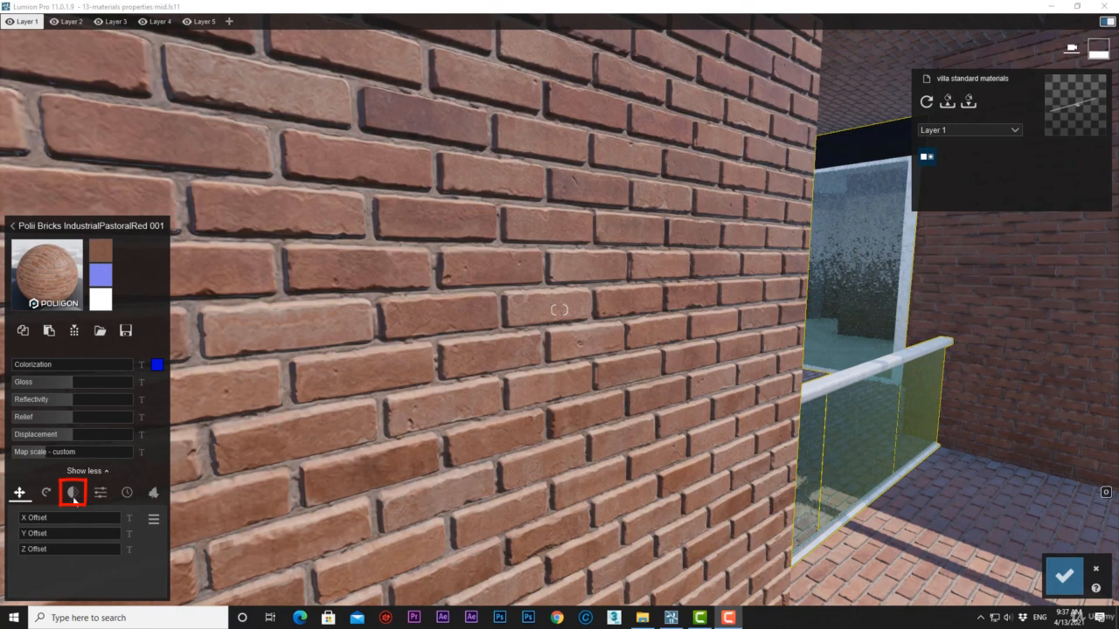
Test Waxiness on the brick material and reduce it to its minimum, and enable Transparency and raise it to 1.0.
left_click(73, 493)
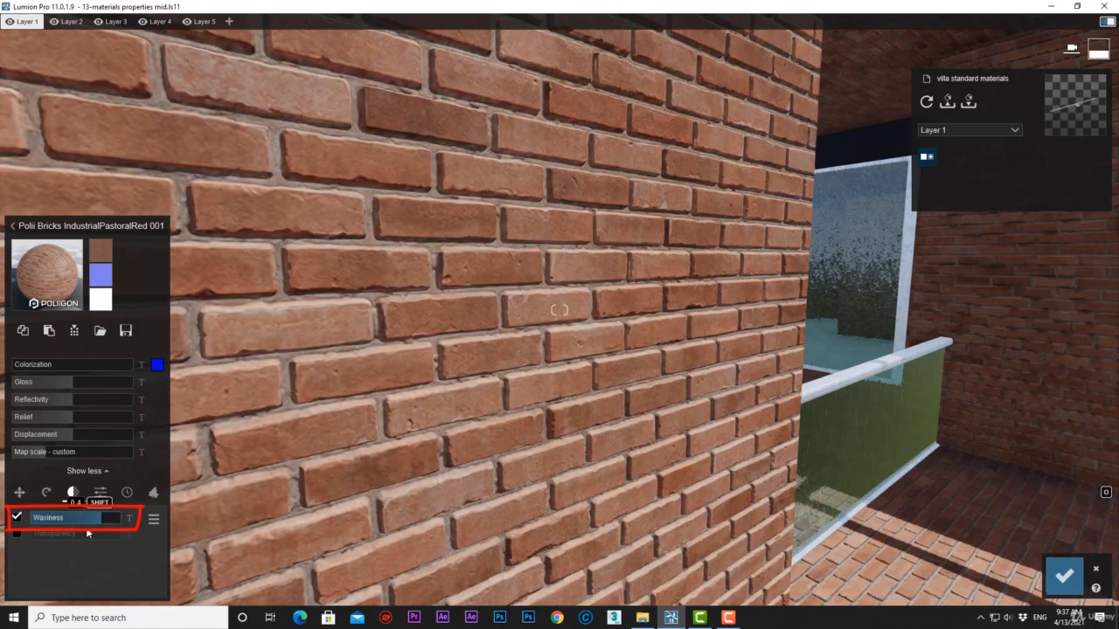
left_click_drag(32, 543, 0, 546)
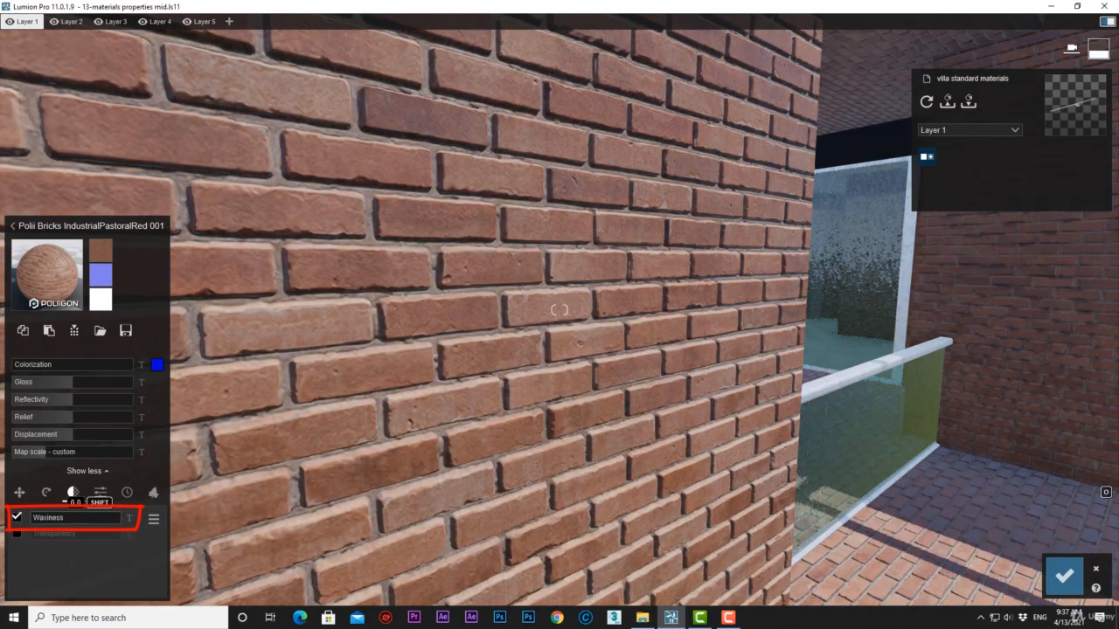
left_click(16, 534)
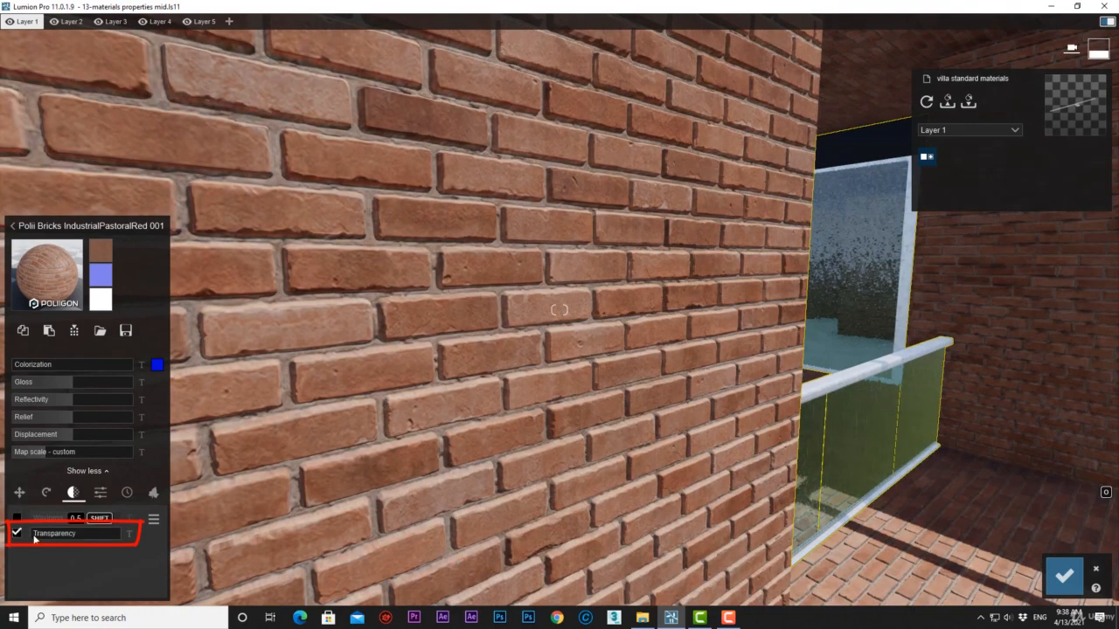
left_click_drag(39, 535, 202, 530)
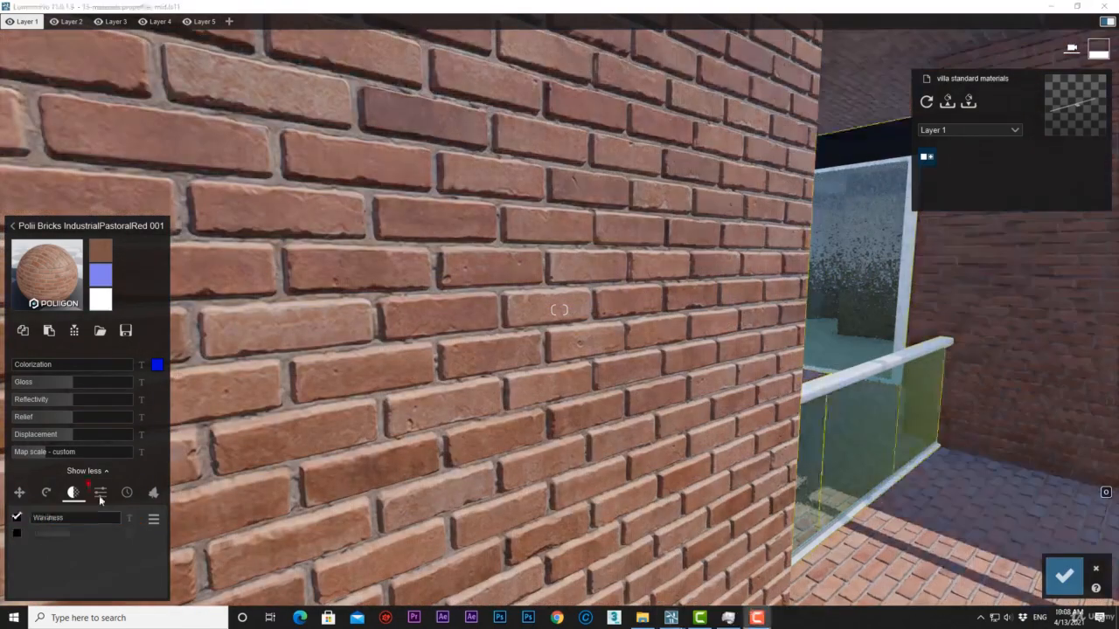
Test the Emissive and Saturation settings on the brick wall material.
left_click(99, 494)
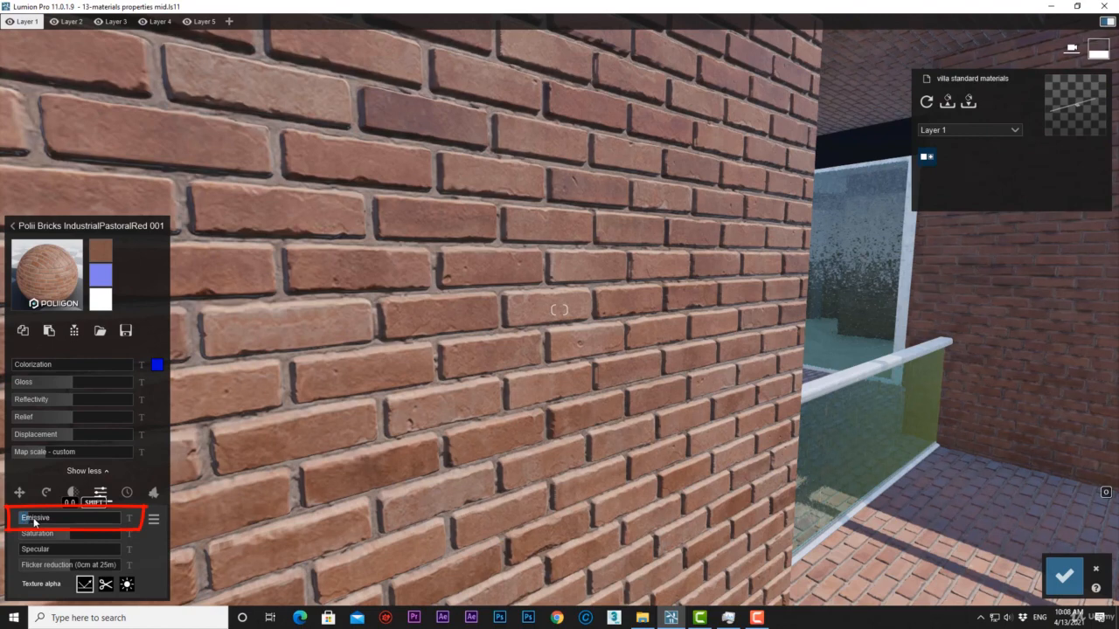
left_click_drag(34, 522, 58, 522)
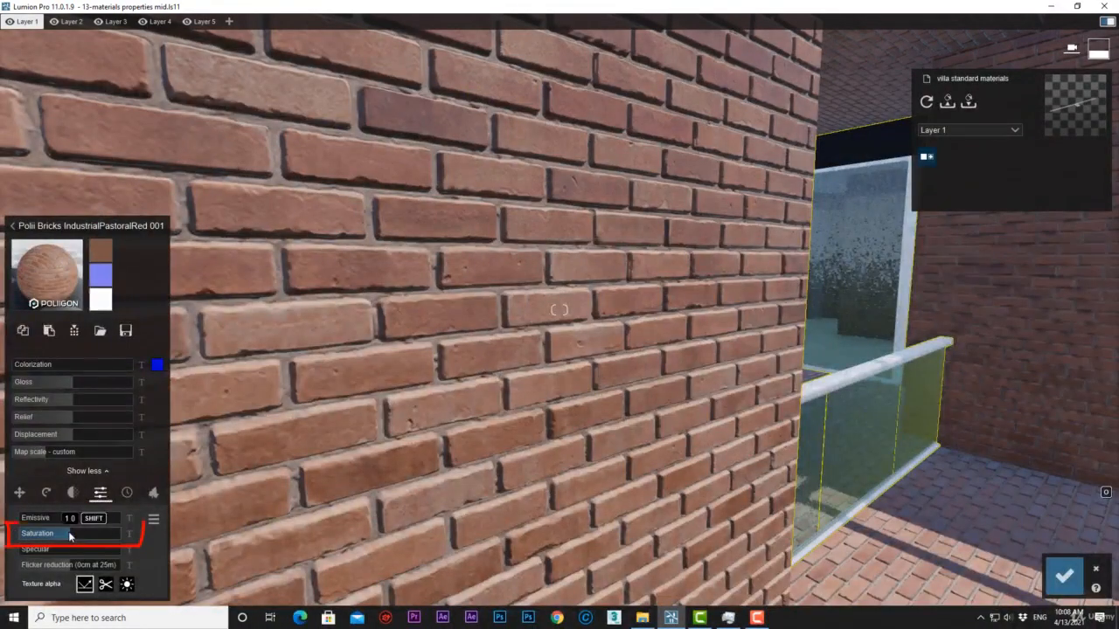
mouse_move(70, 533)
left_mouse_down()
mouse_move(123, 538)
mouse_move(3, 525)
mouse_move(70, 533)
left_mouse_up()
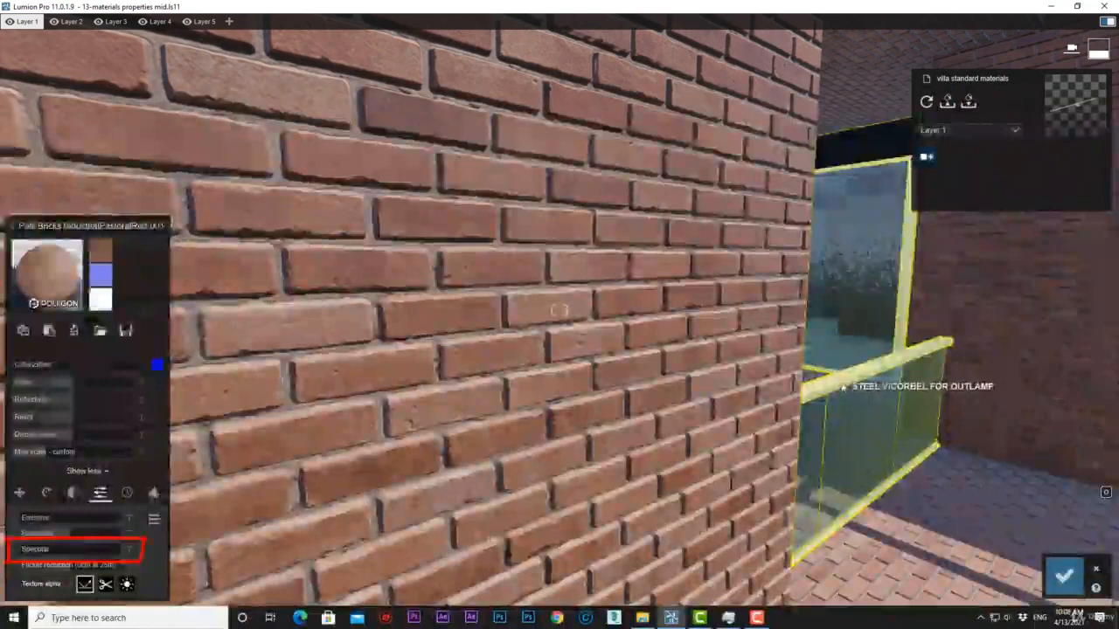
Select the painted metal material of the balcony railing and test its Specular setting.
left_click(839, 386)
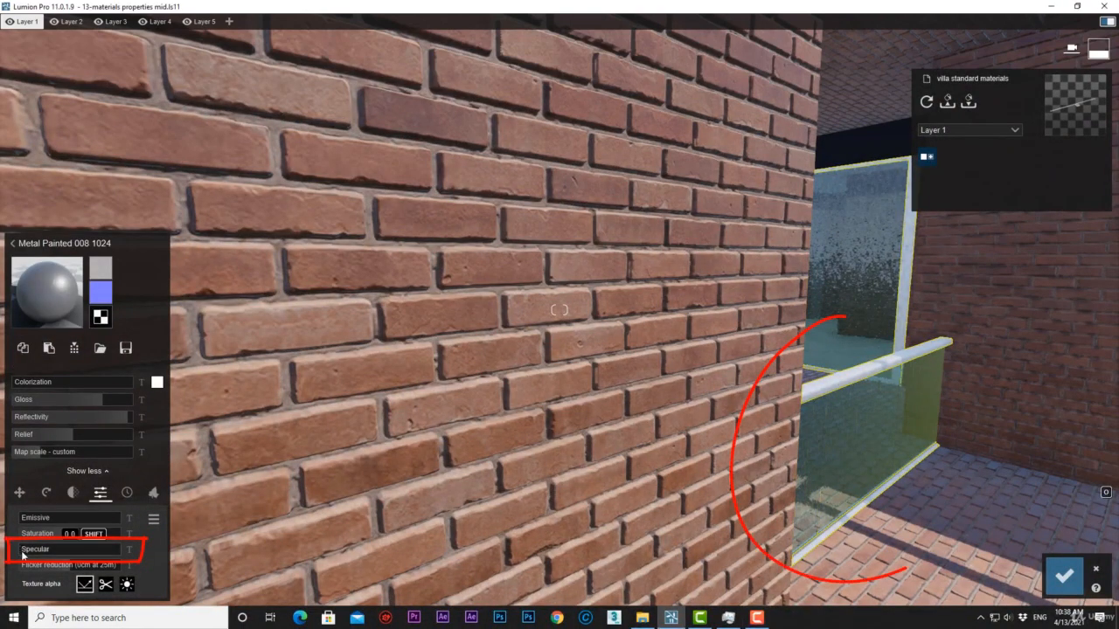
left_click_drag(136, 555, 110, 548)
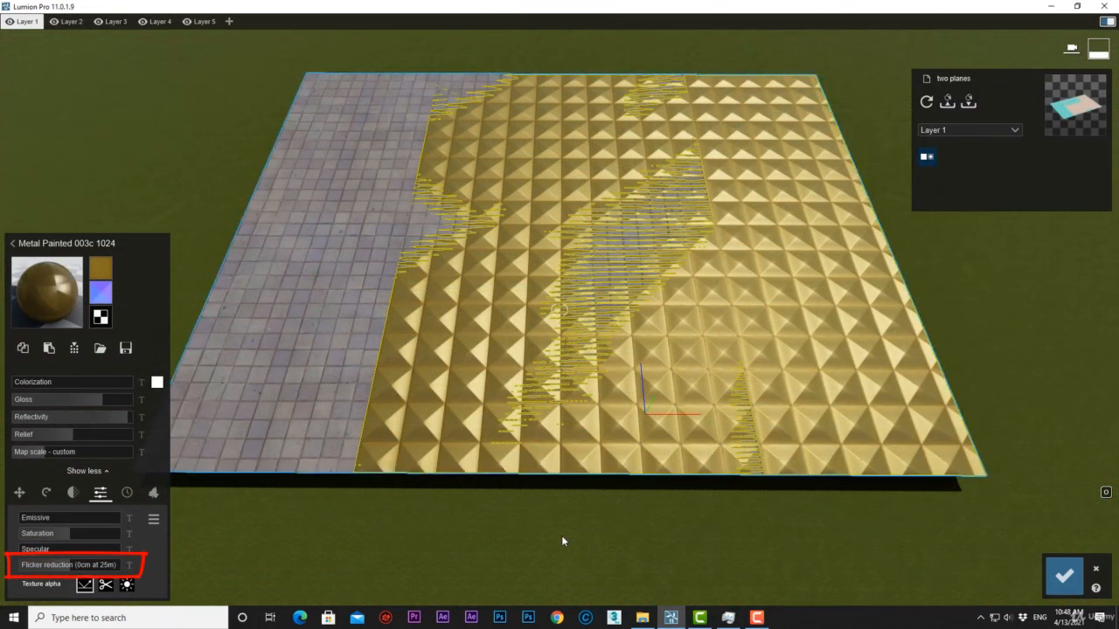
Test a high Flicker reduction on the gold metal plane and lower it to -10cm at 25m.
mouse_move(561, 533)
right_mouse_down()
mouse_move(450, 527)
mouse_move(652, 526)
mouse_move(503, 528)
mouse_move(569, 539)
right_mouse_up()
left_click_drag(71, 568, 210, 570)
mouse_move(340, 551)
right_mouse_down()
mouse_move(411, 551)
mouse_move(271, 551)
mouse_move(340, 551)
right_mouse_up()
left_click_drag(113, 568, 9, 570)
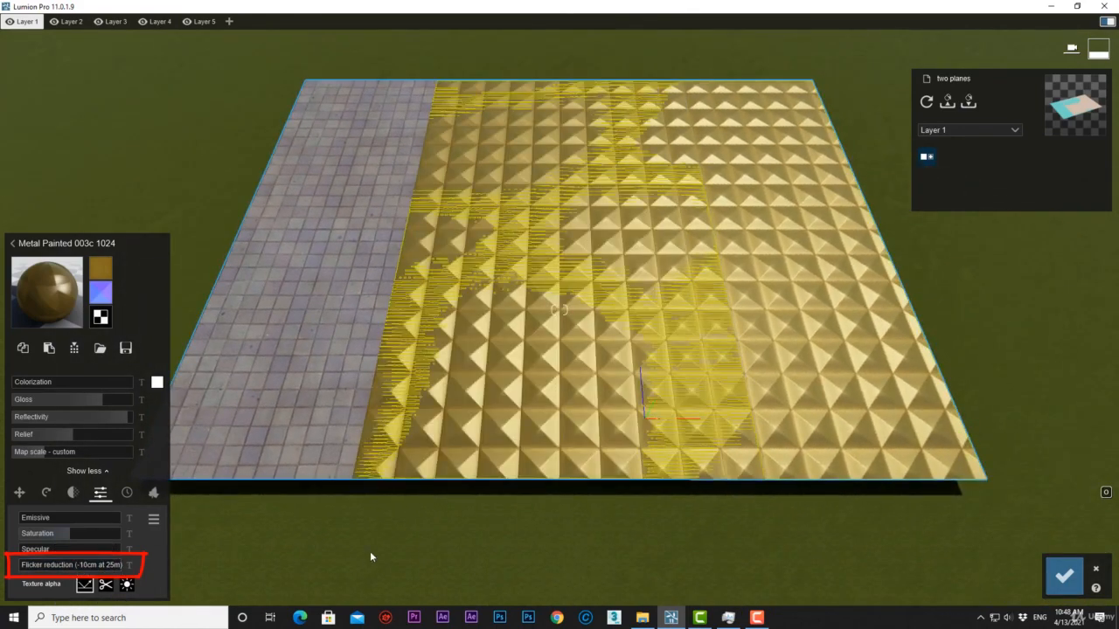
mouse_move(372, 556)
right_mouse_down()
mouse_move(441, 556)
mouse_move(315, 555)
mouse_move(380, 555)
right_mouse_up()
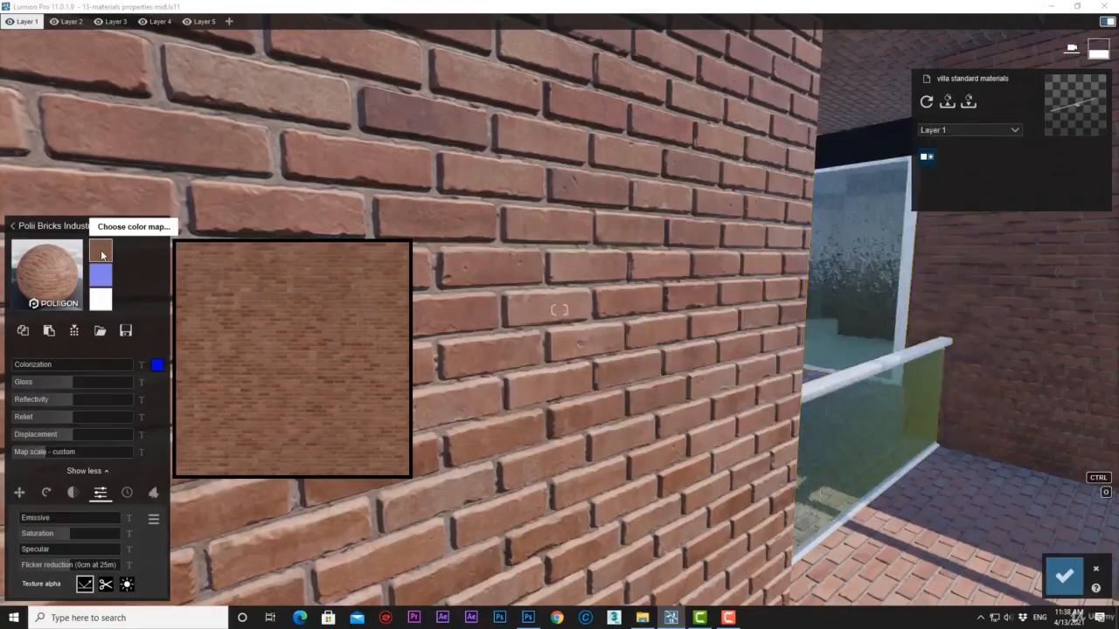
Load alpha.png as the color map of the brick wall material.
left_click(101, 251)
left_click(703, 223)
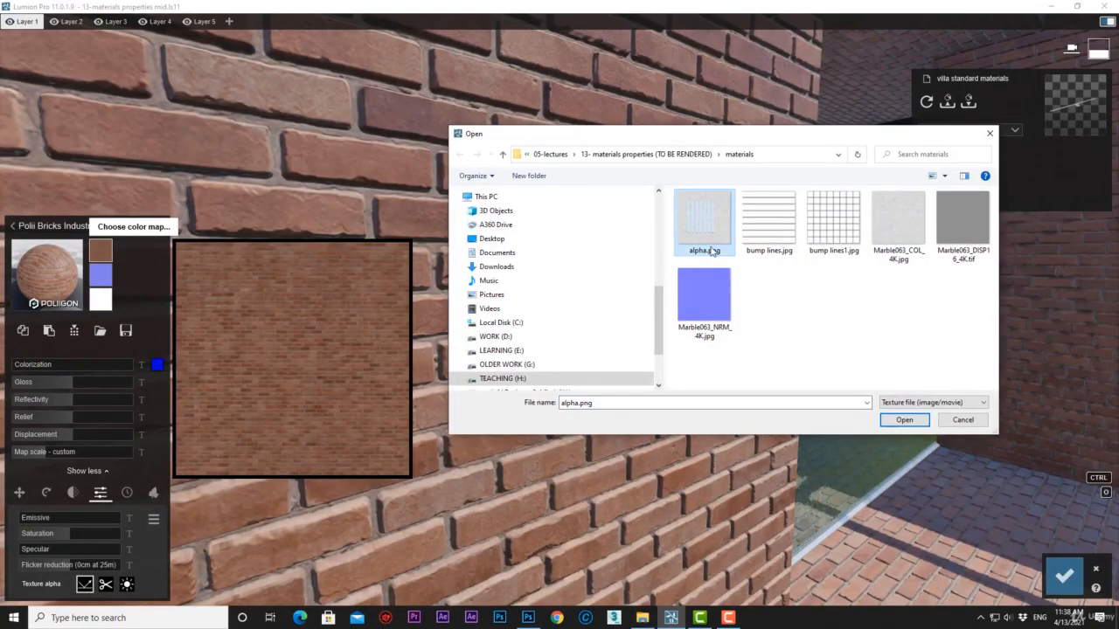
left_click(909, 421)
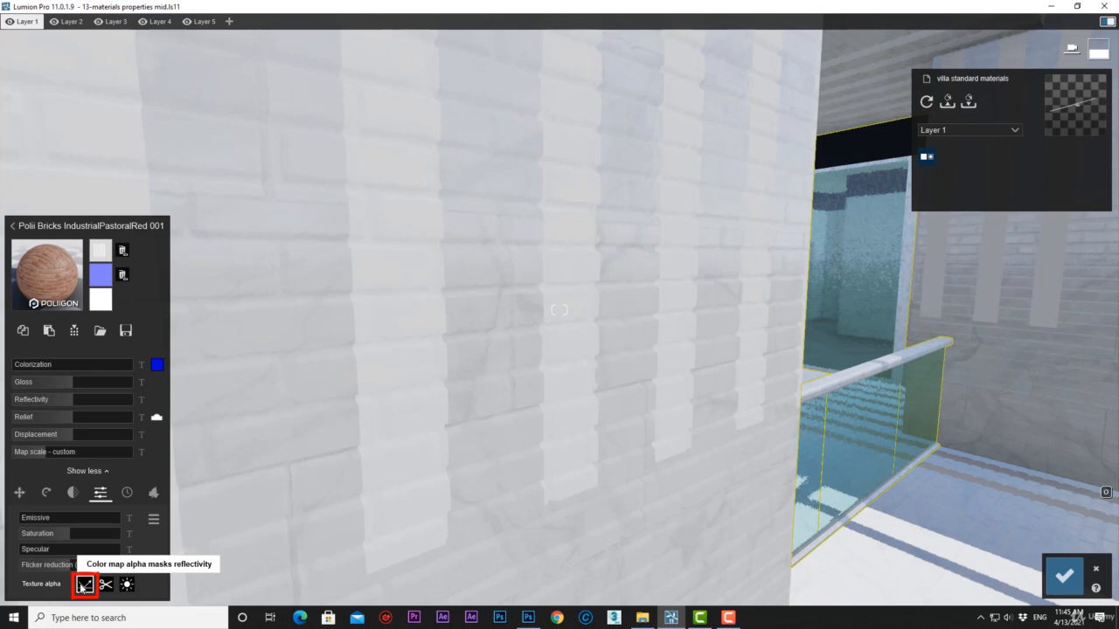
Use the color map alpha to mask reflectivity while testing Reflectivity, and switch it to clip the object.
left_click(83, 585)
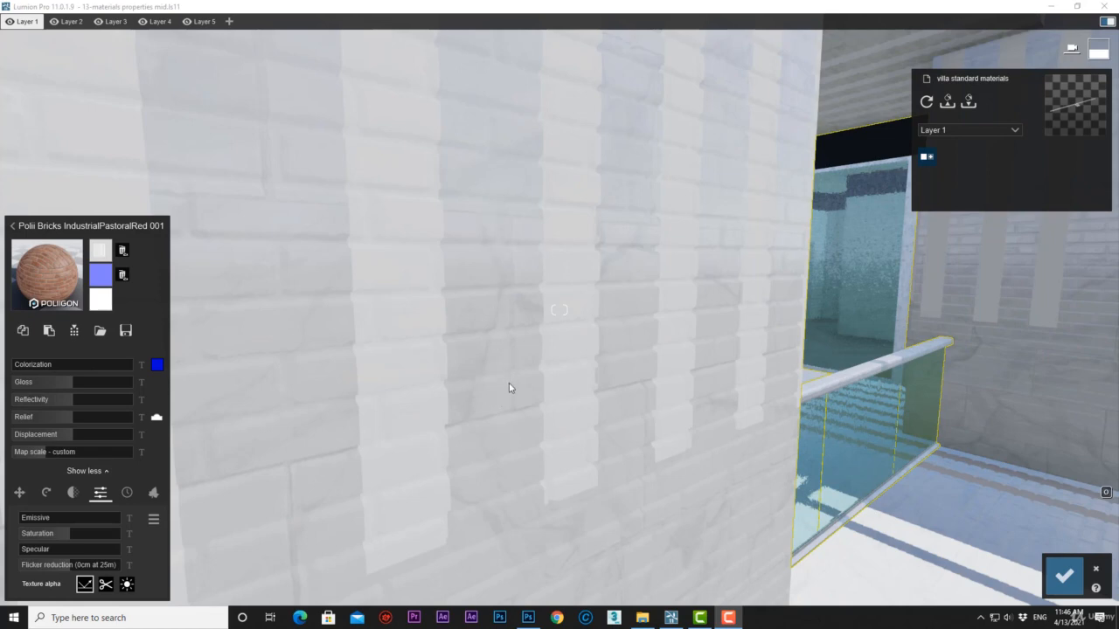
left_click(154, 395)
mouse_move(72, 399)
left_mouse_down()
mouse_move(121, 397)
mouse_move(71, 388)
left_mouse_up()
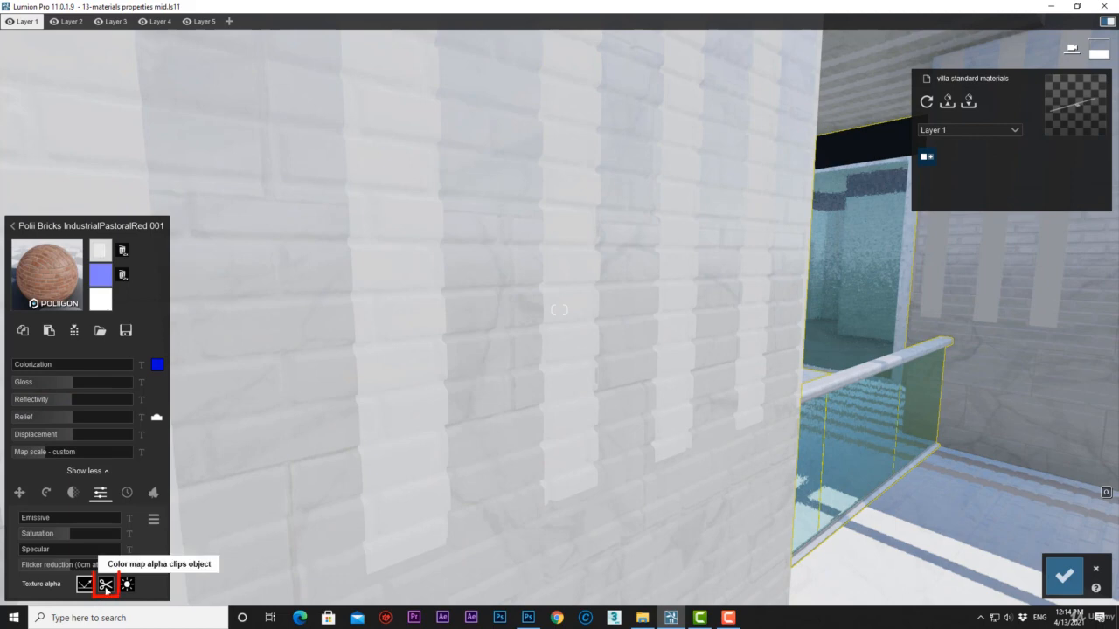
left_click(106, 585)
left_click(106, 585)
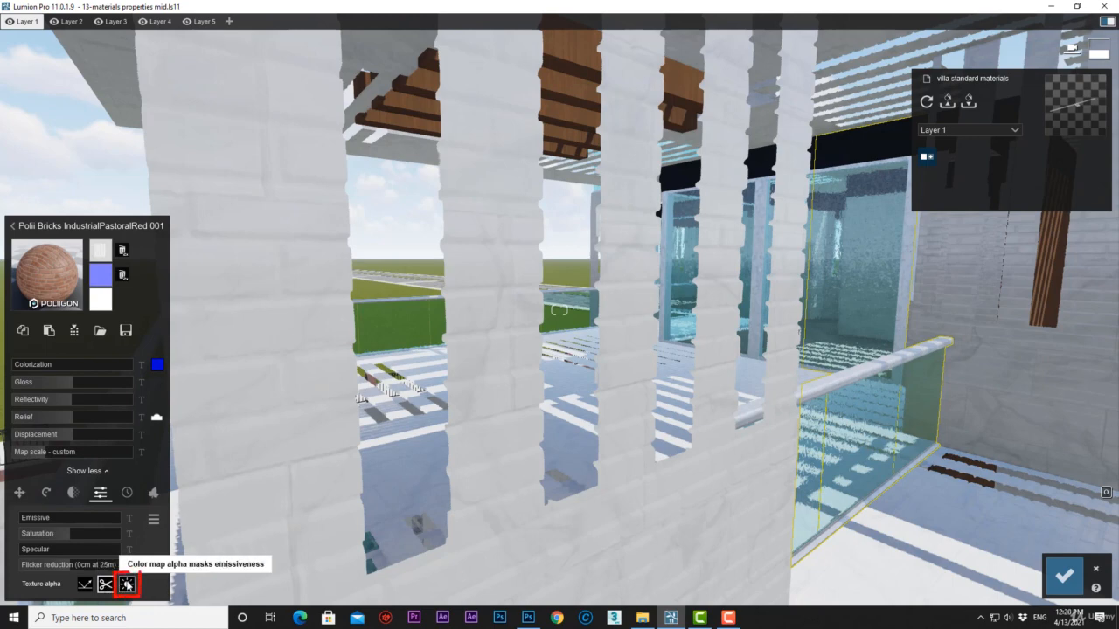
Set the texture alpha to its emissive mode, test the Emissive amount, and restore the original brick color map.
left_click(127, 584)
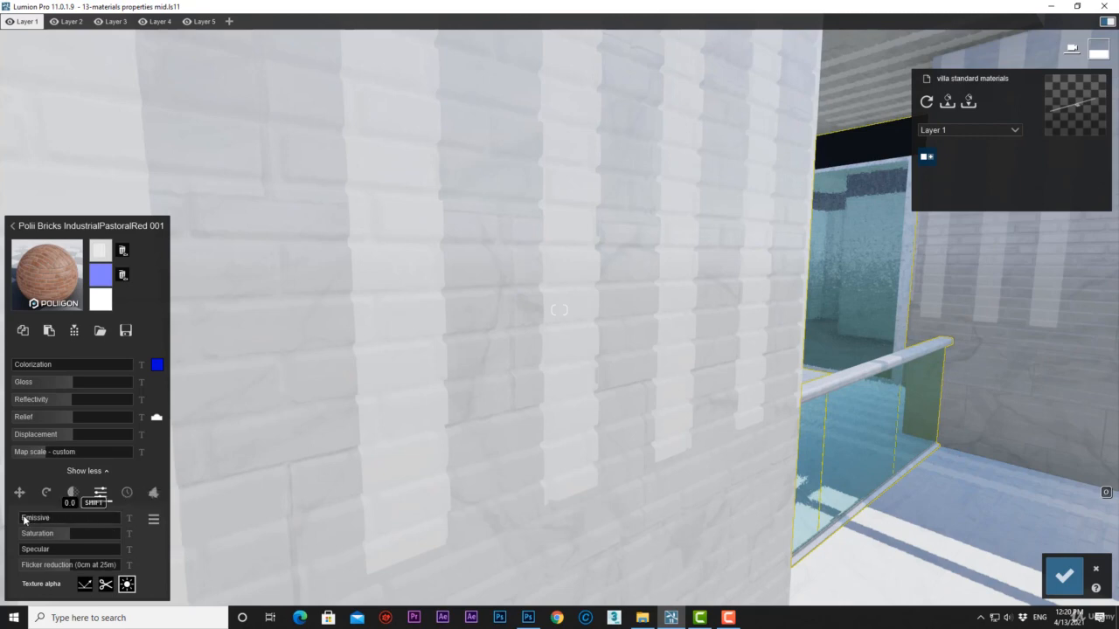
mouse_move(24, 517)
left_mouse_down()
mouse_move(68, 522)
mouse_move(15, 517)
left_mouse_up()
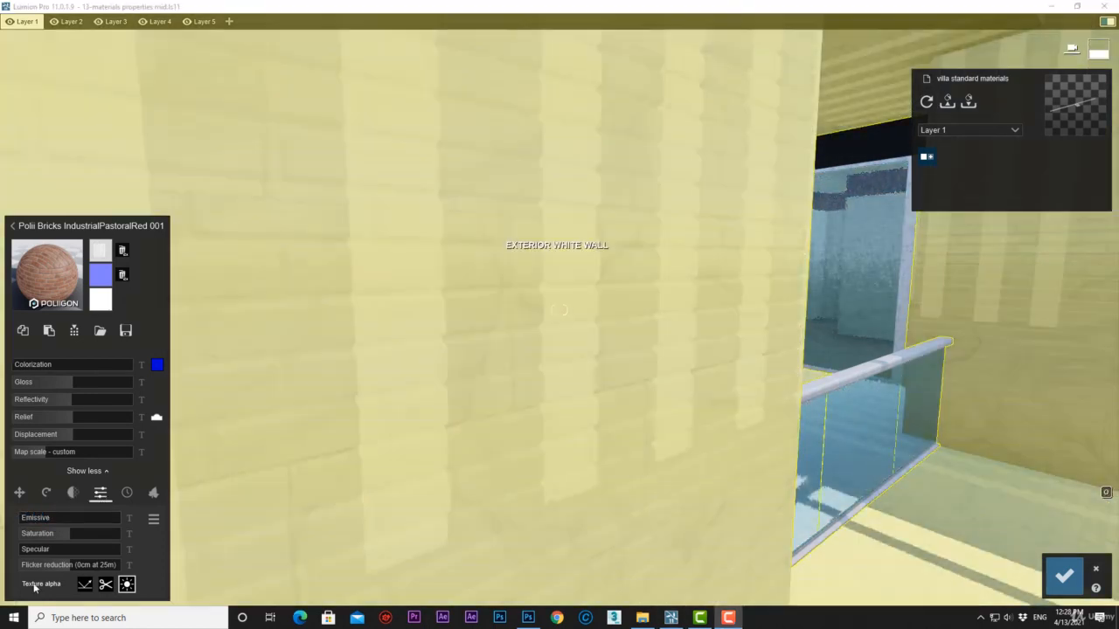
left_click(122, 251)
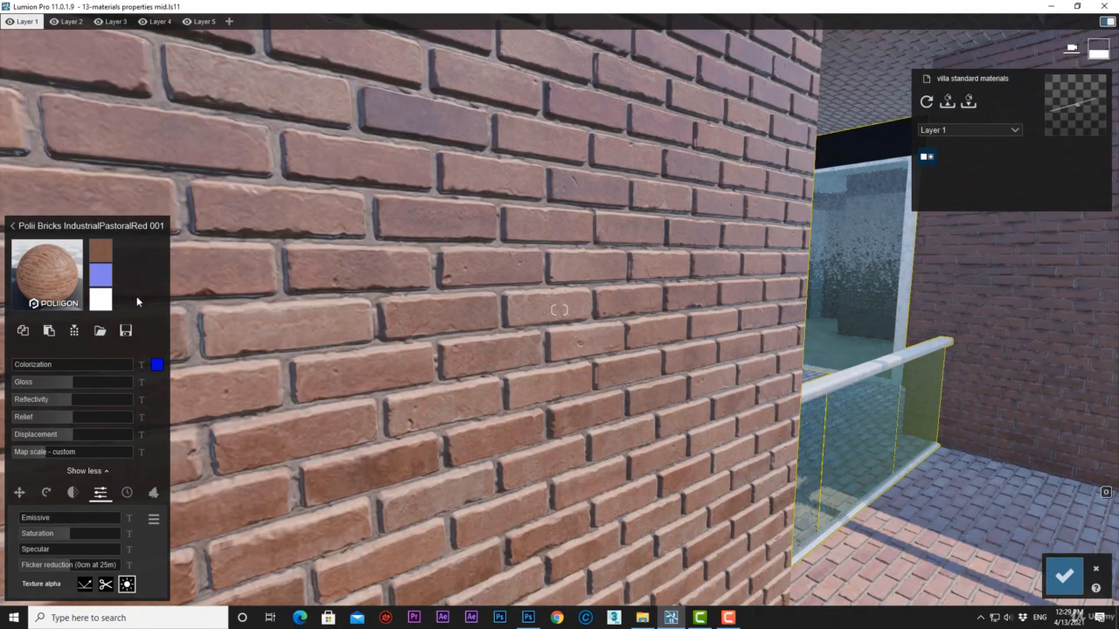
Raise the brick material's Weathering to 0.6 and on to near its maximum, and increase Edges to soften the brick corners.
left_click(127, 492)
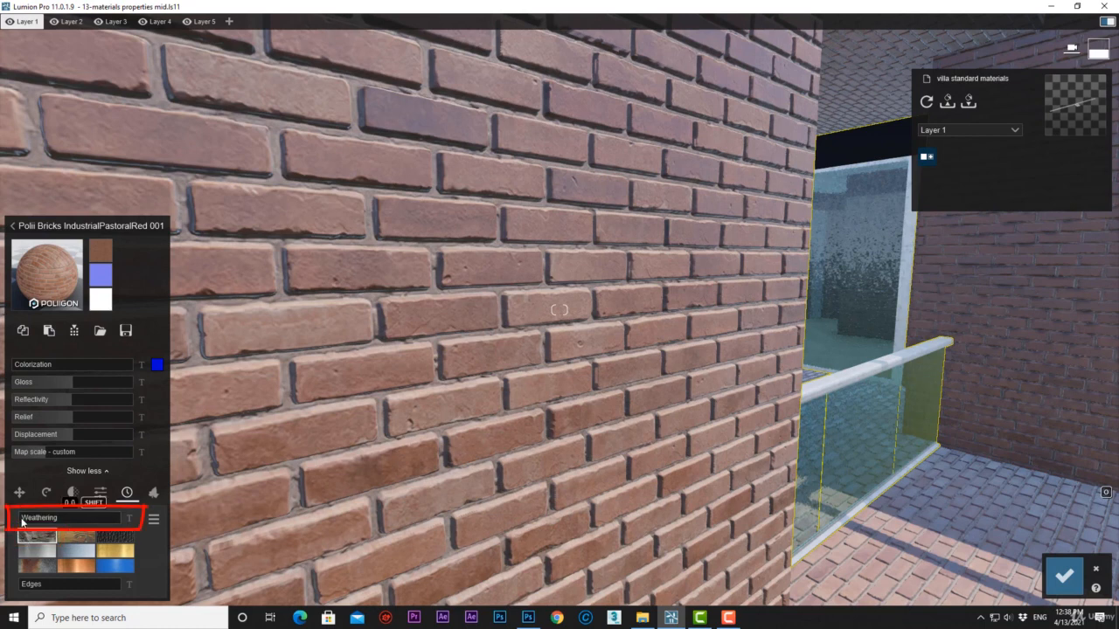
left_click_drag(24, 522, 85, 525)
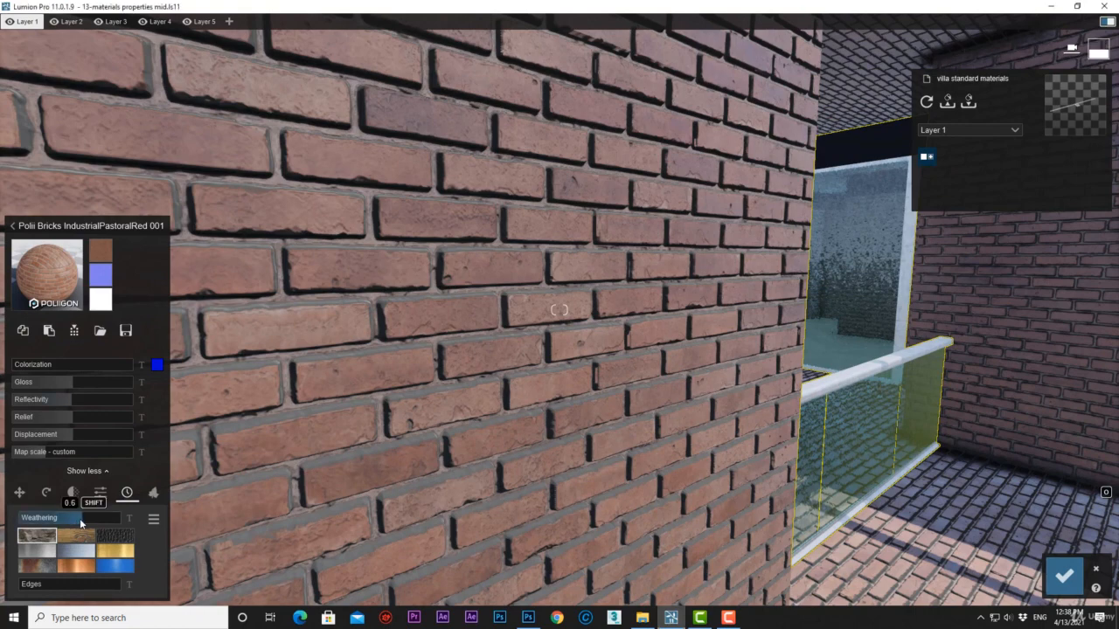
left_click_drag(81, 518, 108, 519)
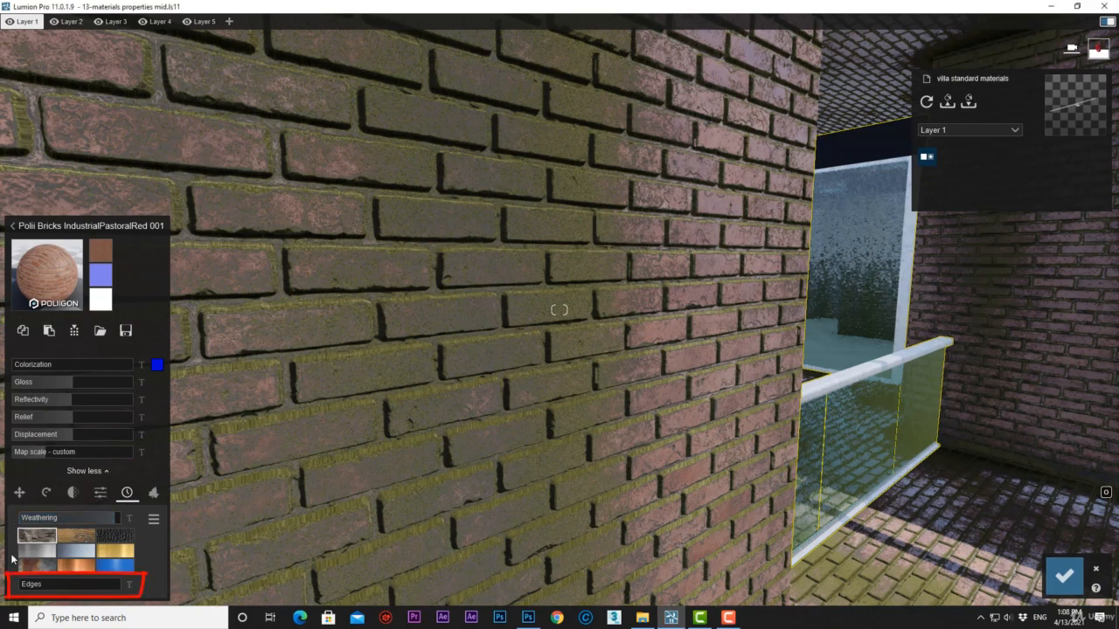
mouse_move(21, 589)
left_click_drag(22, 590, 100, 590)
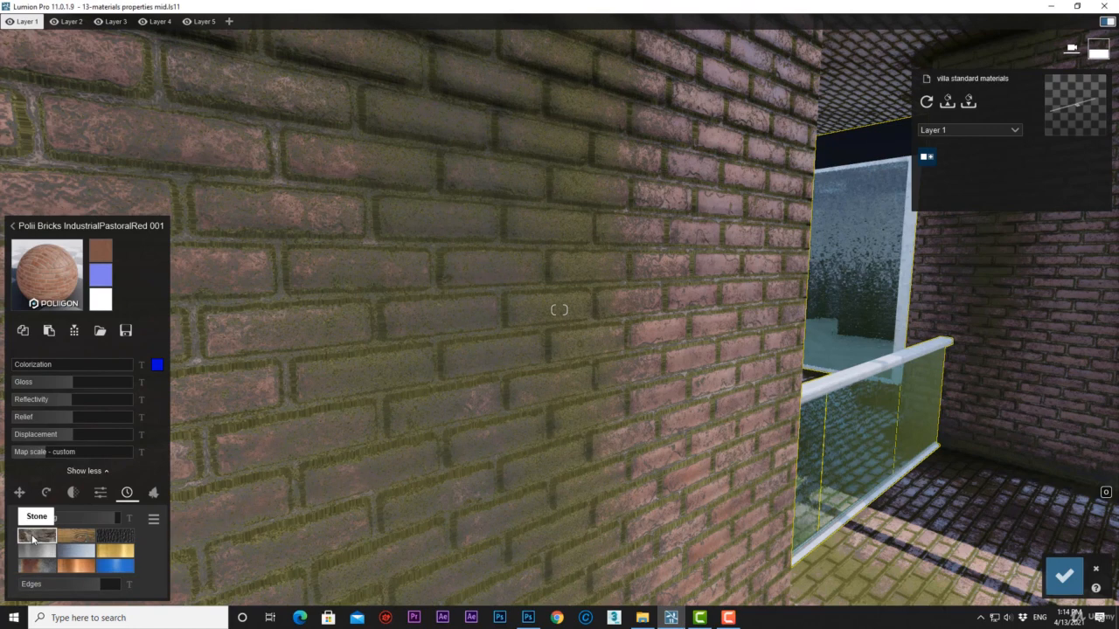
Try several weathering types on the bricks, and reduce Edges and Weathering to their minimum.
left_click(69, 543)
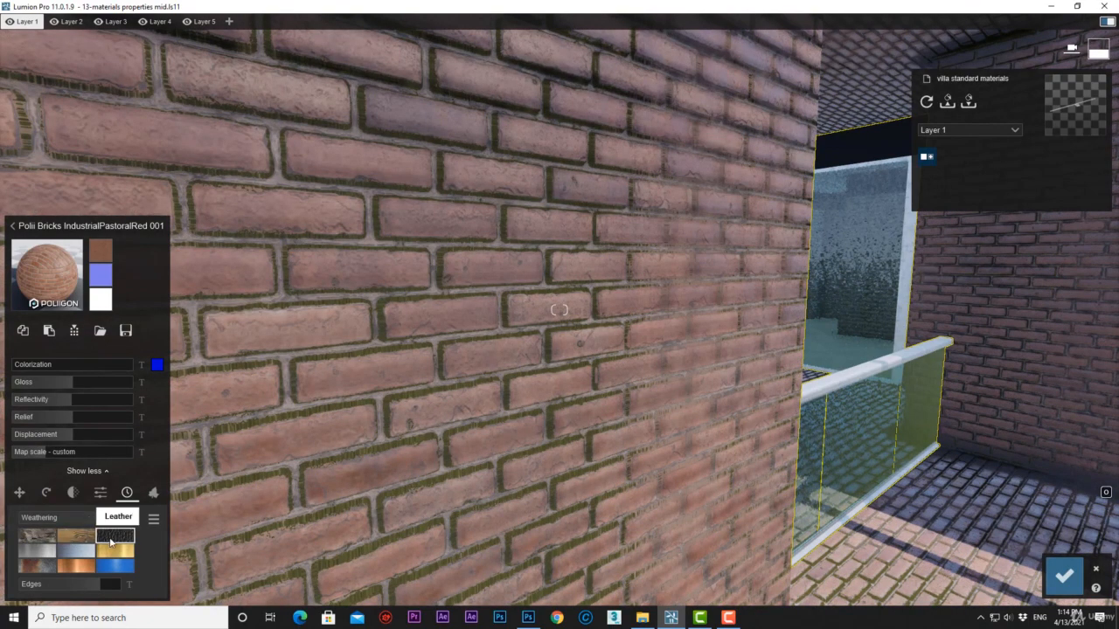
left_click(51, 554)
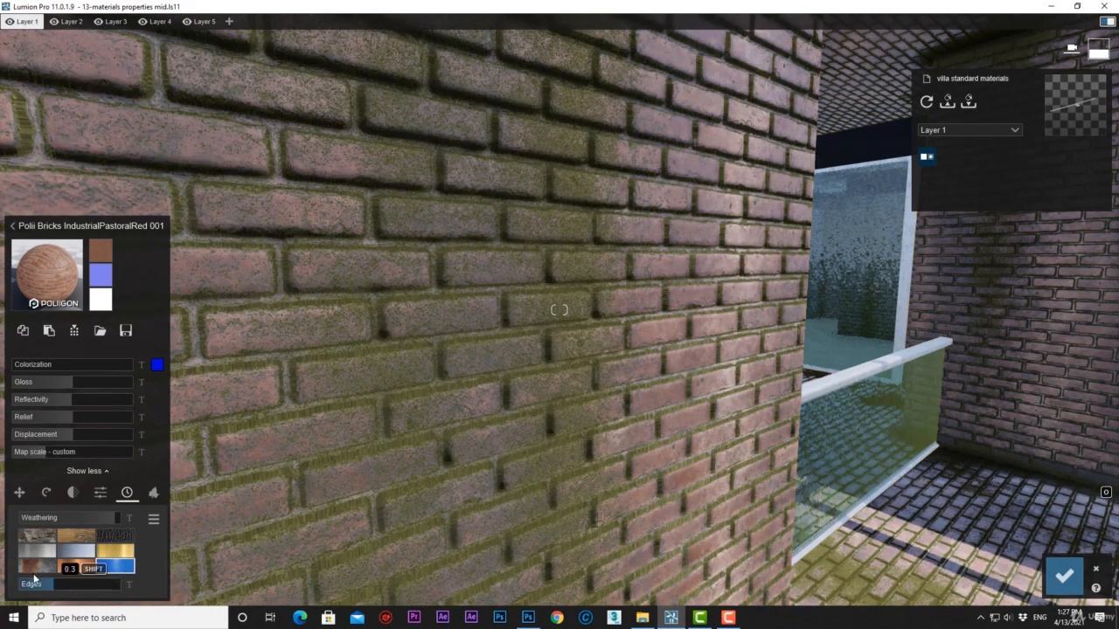
left_click_drag(33, 577, 12, 579)
left_click_drag(32, 517, 14, 517)
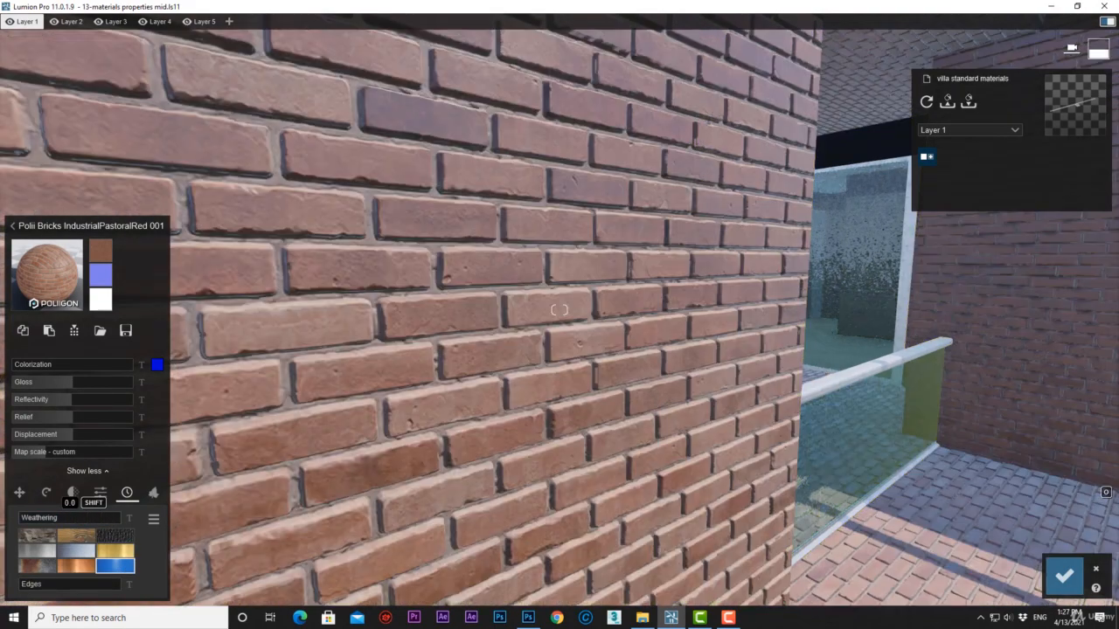
Cover the villa's brick surfaces with foliage by raising Spread to its maximum and Ground level to about 7.52 m.
left_click(153, 494)
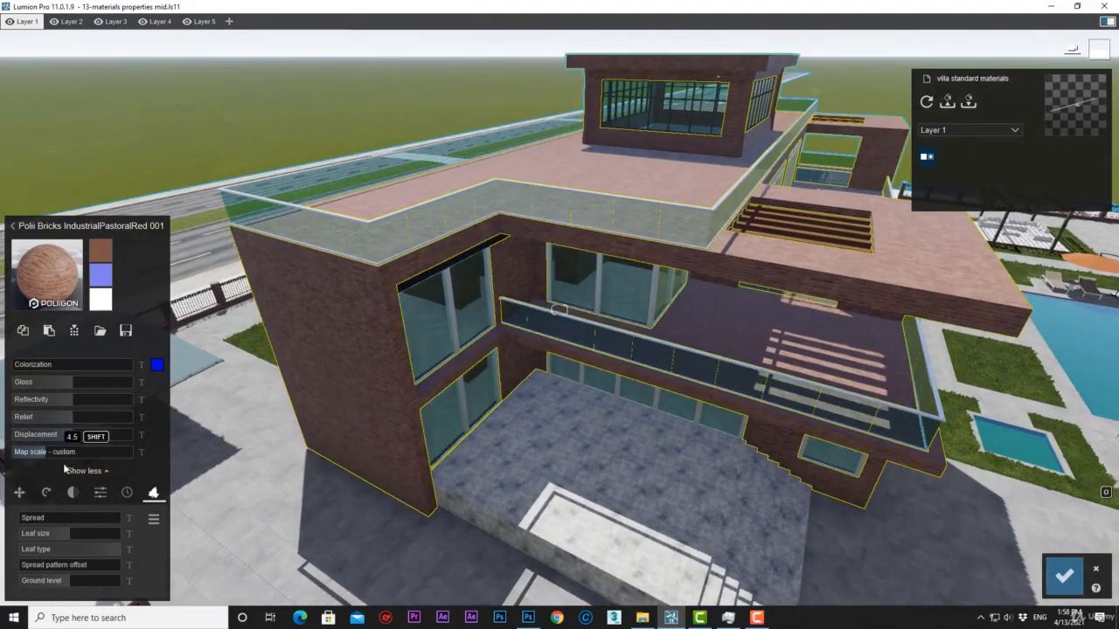
left_click(52, 518)
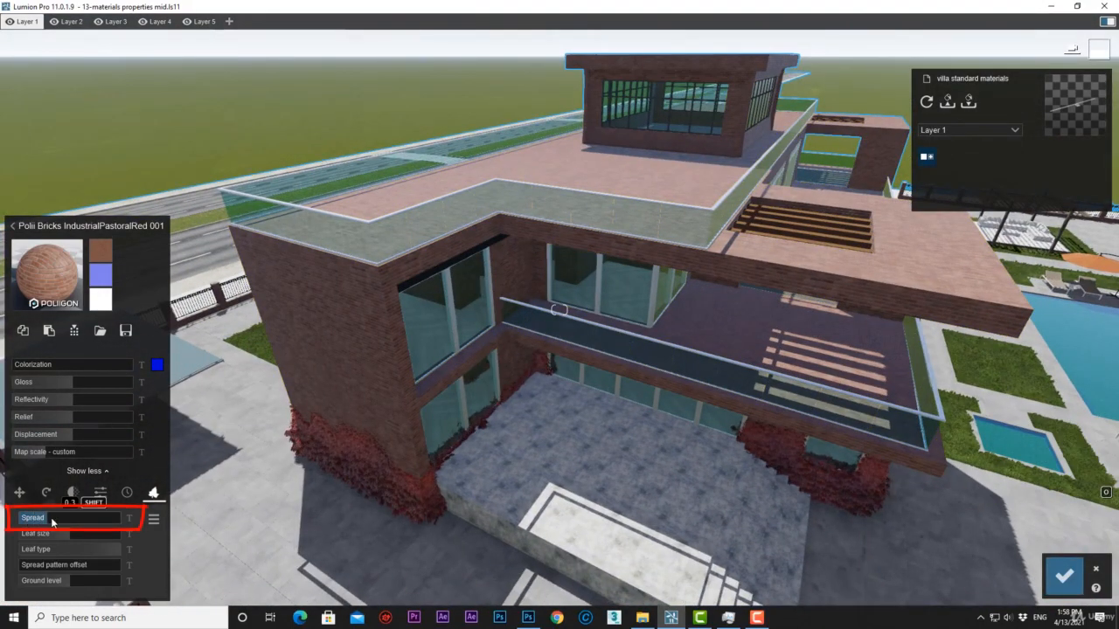
left_click_drag(52, 521, 173, 521)
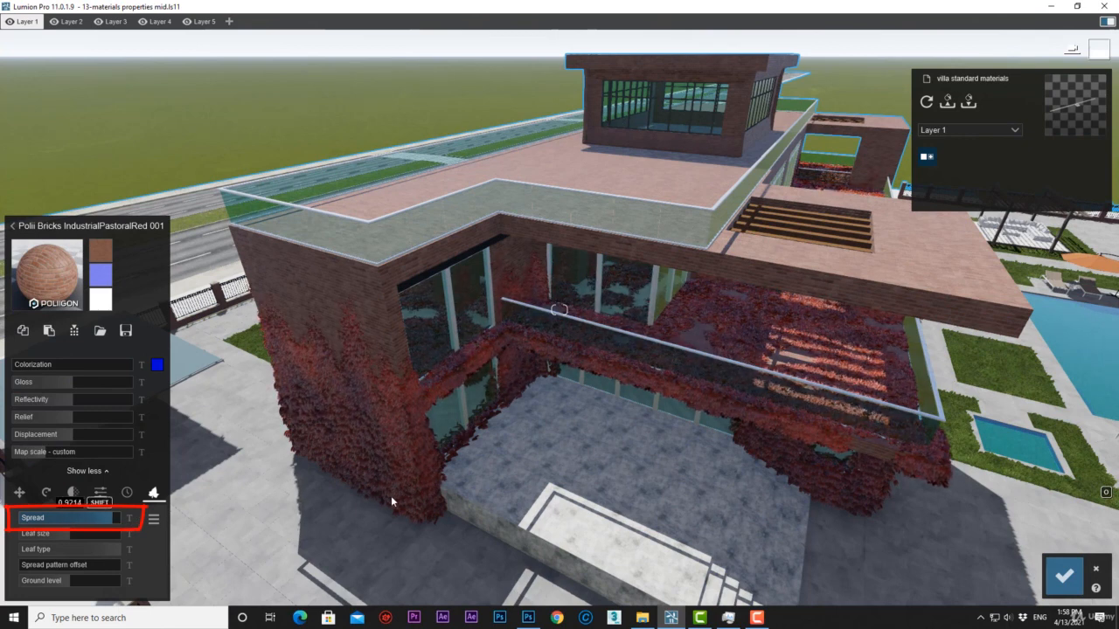
left_click_drag(390, 497, 439, 490)
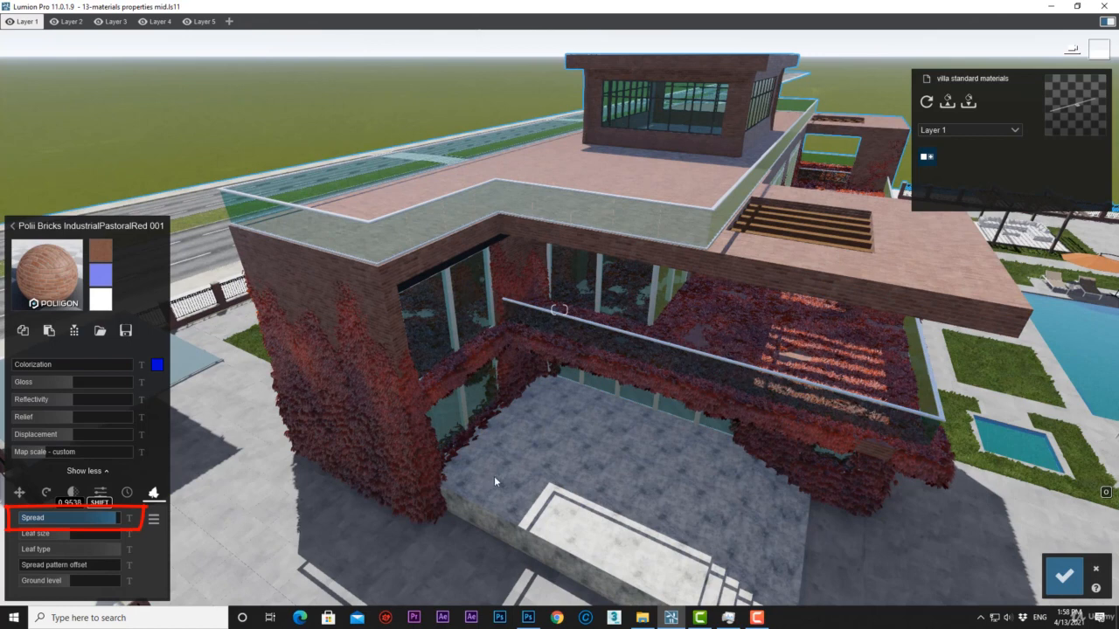
left_click_drag(527, 477, 614, 471, "shift")
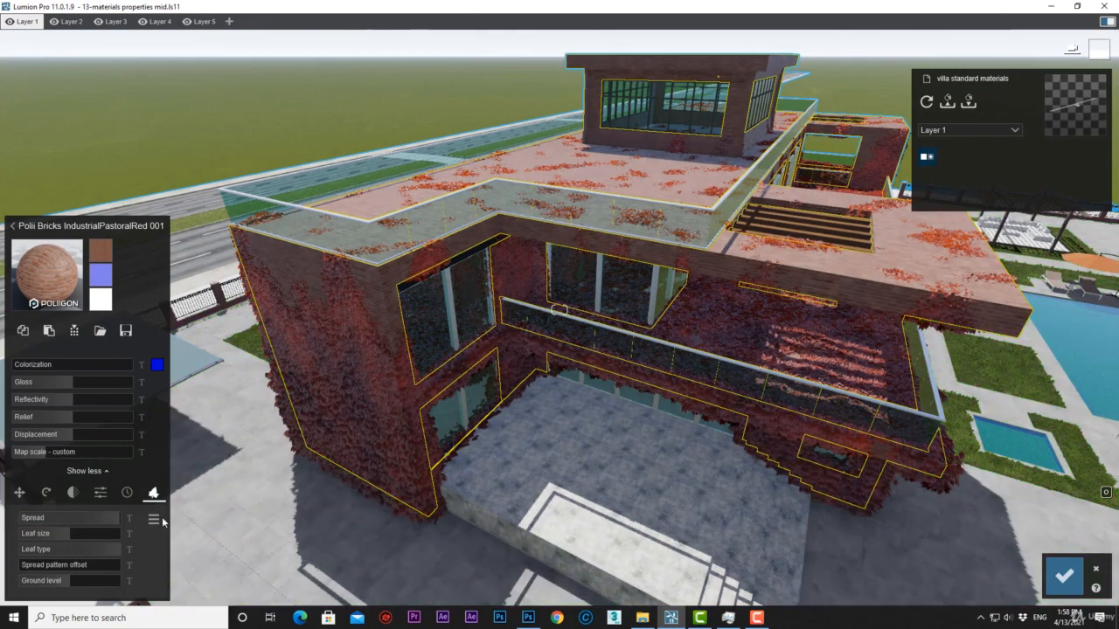
left_click_drag(72, 584, 76, 585, "shift")
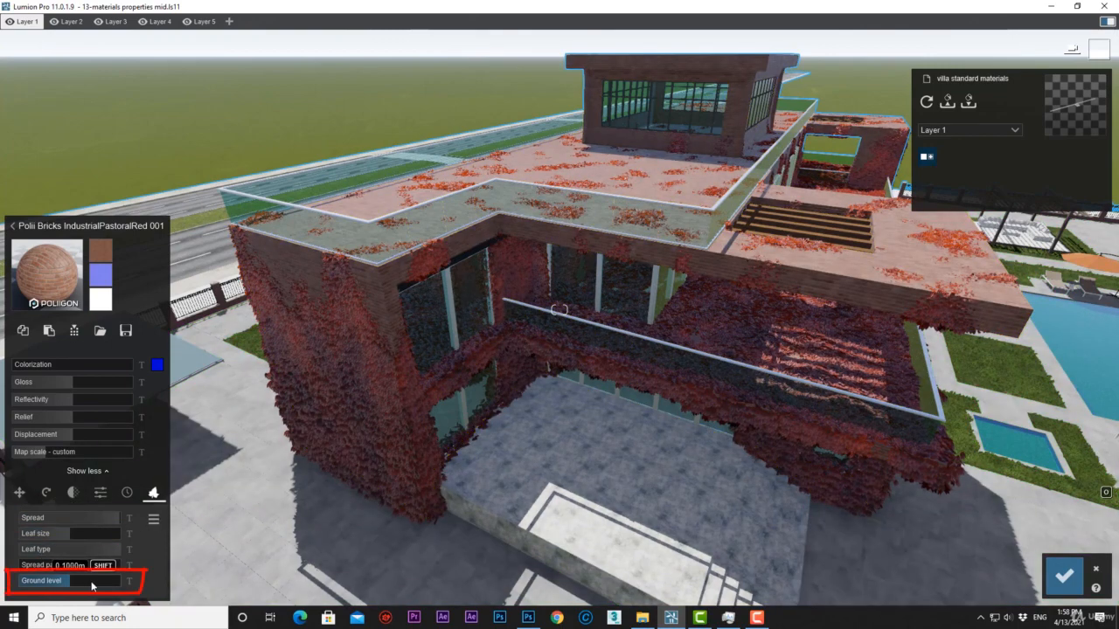
left_click_drag(212, 577, 765, 435, "shift")
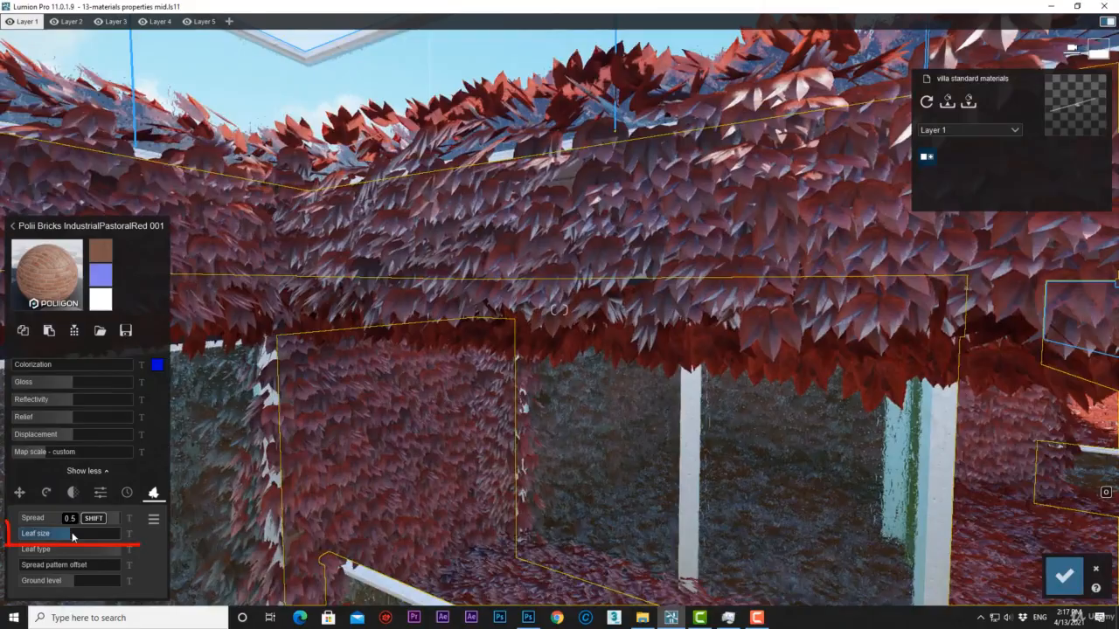
Test the foliage's smallest Leaf size, return it to a medium size, and change the Leaf type to multicolored leaves.
mouse_move(72, 537)
left_mouse_down("shift")
mouse_move(130, 543)
mouse_move(3, 520)
left_mouse_up("shift")
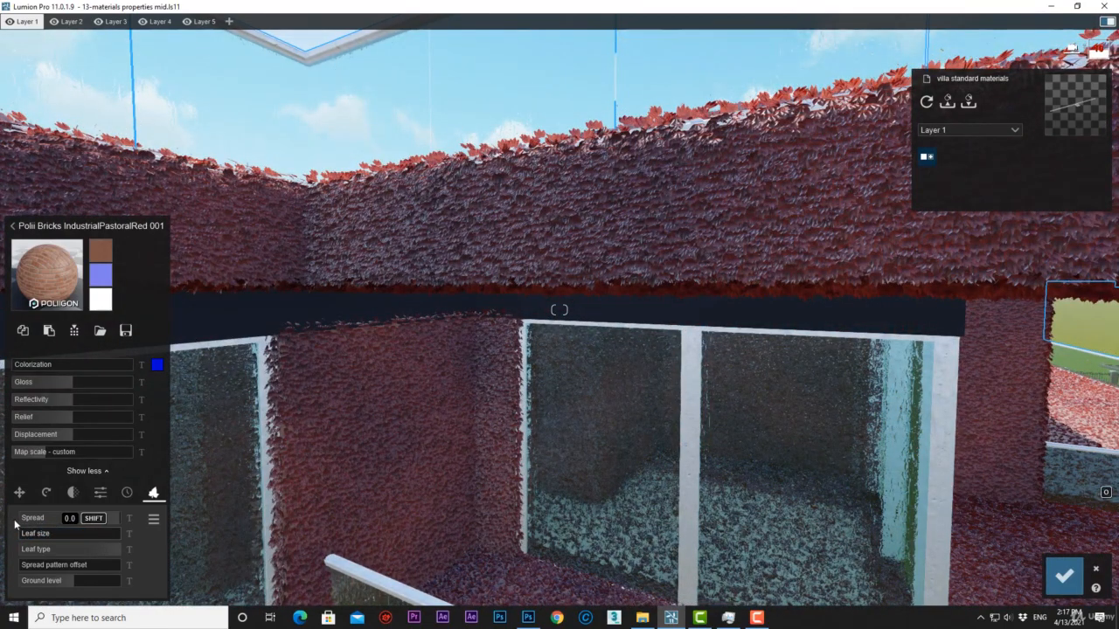
mouse_move(15, 522)
left_mouse_down("shift")
mouse_move(118, 552)
mouse_move(27, 548)
mouse_move(86, 550)
mouse_move(113, 570)
left_mouse_up("shift")
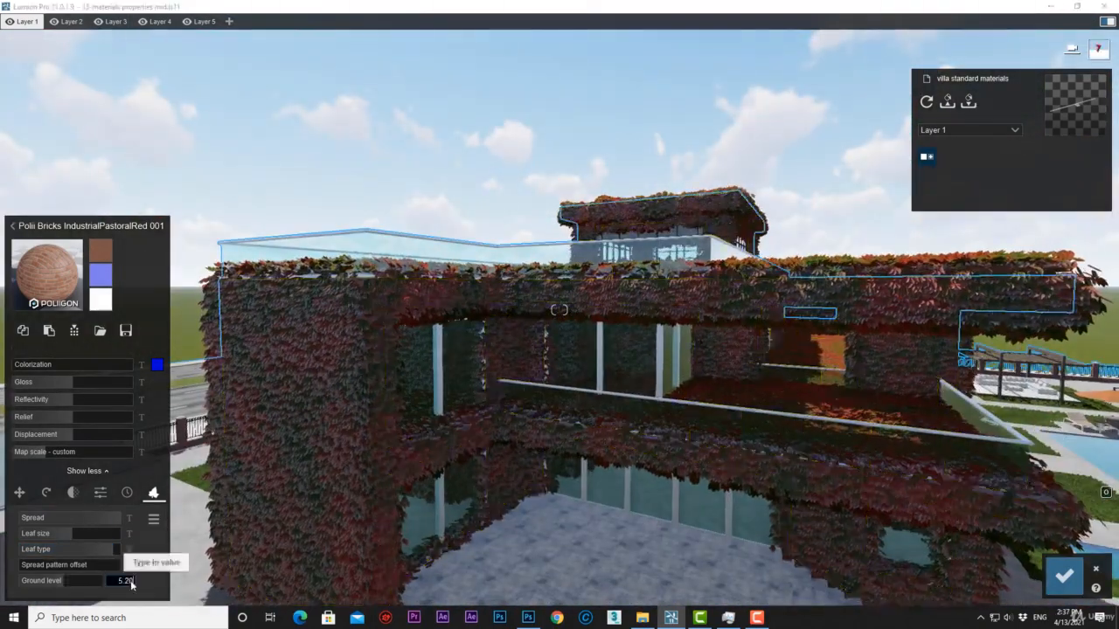
key("Return")
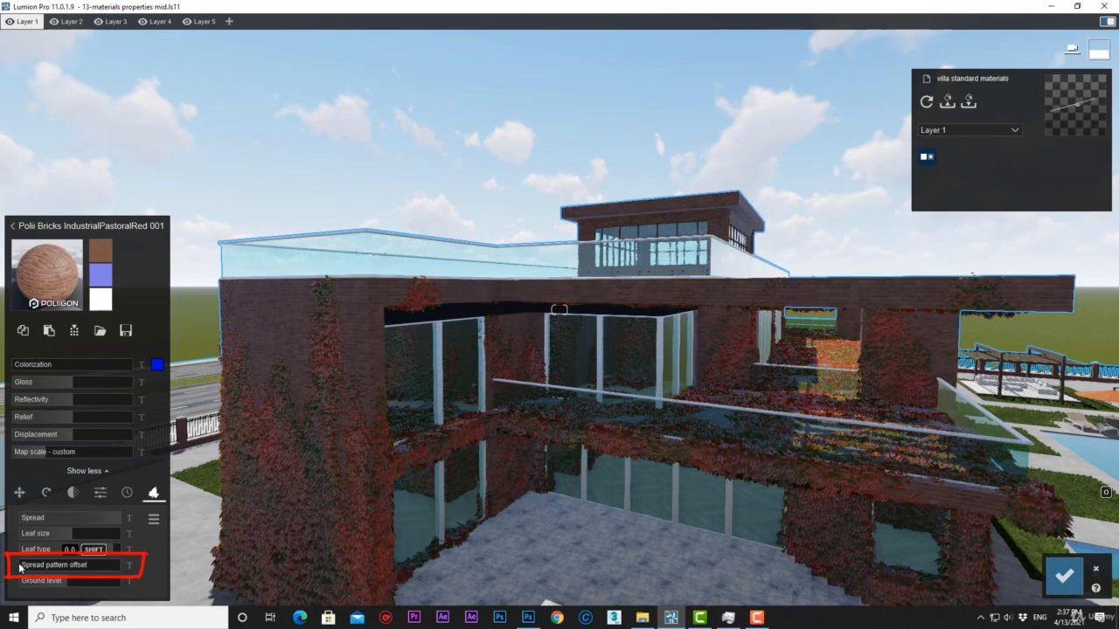
Test the foliage's Spread pattern offset on the villa walls and open the options menu of the foliage settings.
left_click_drag(23, 568, 1118, 590)
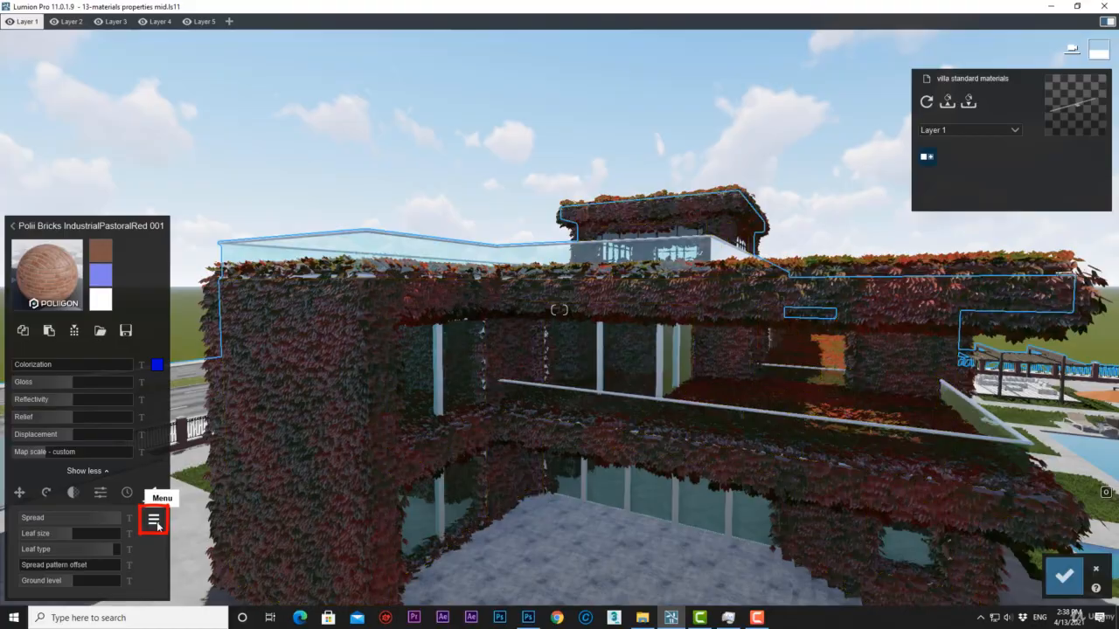
left_click(156, 523)
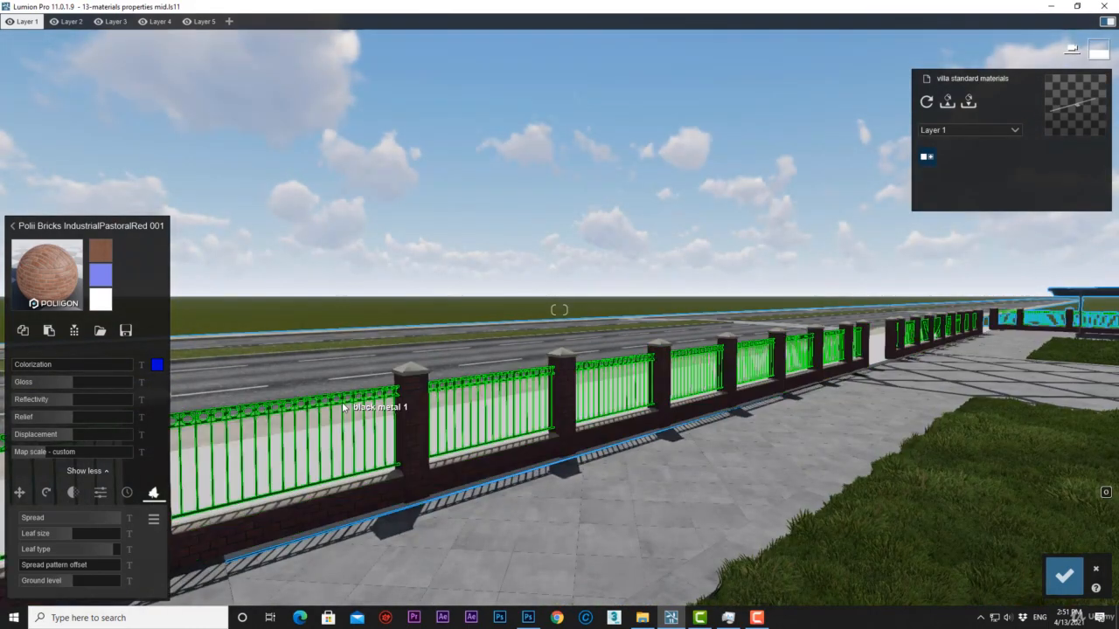
Assign the outdoor metal Diamond Plate 02 2048 to the fence's black metal railings and paste the copied foliage settings onto it.
left_click(344, 407)
left_click(116, 215)
left_click(157, 249)
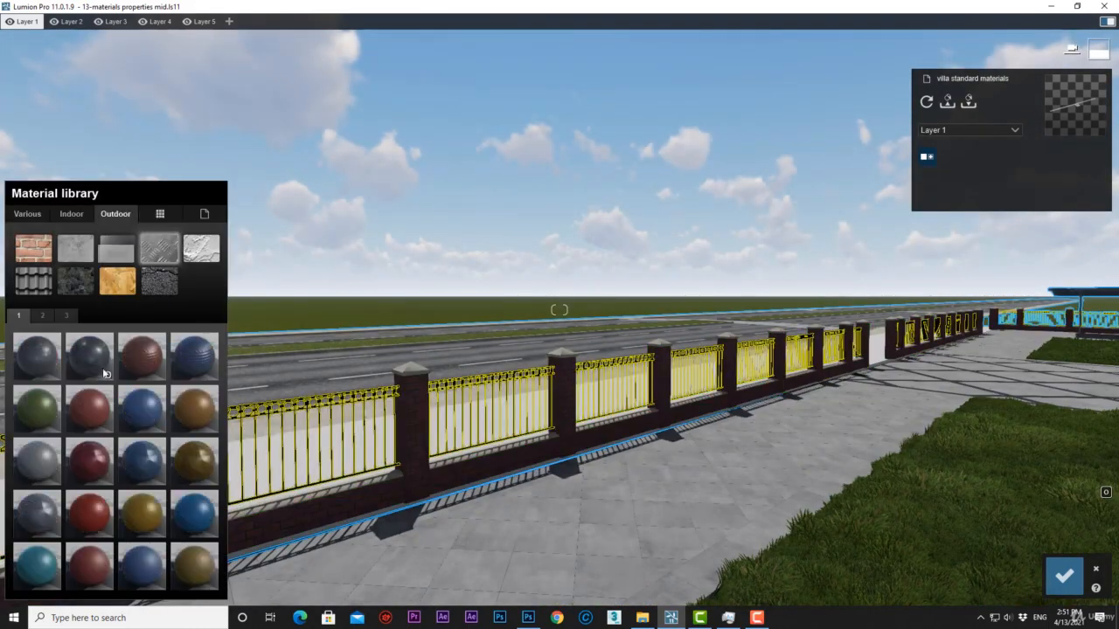
left_click(100, 365)
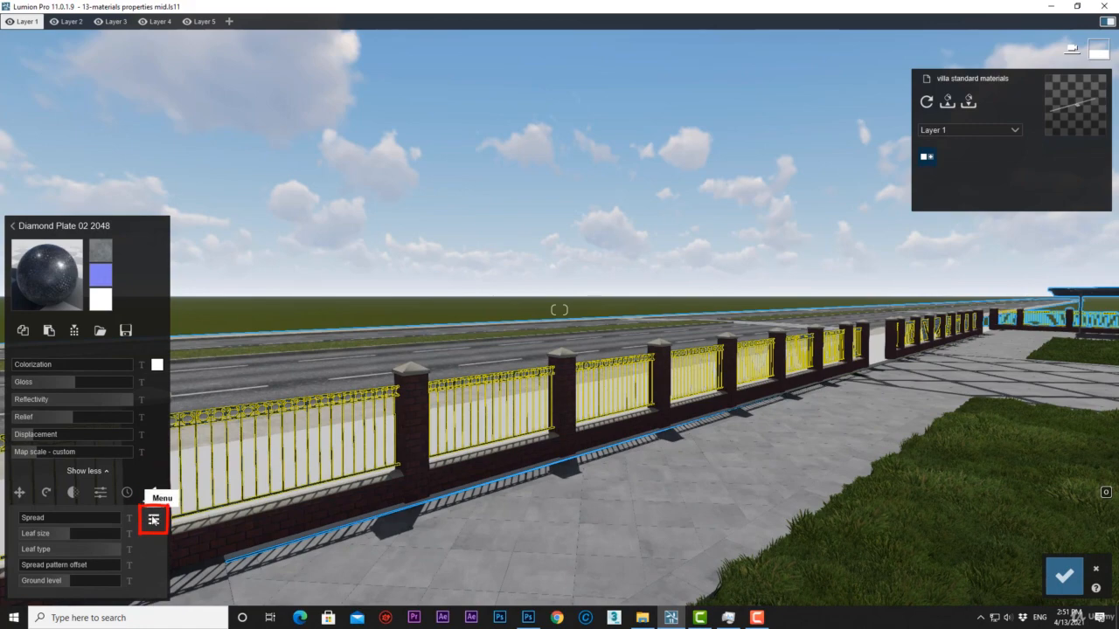
left_click(153, 518)
left_click(151, 539)
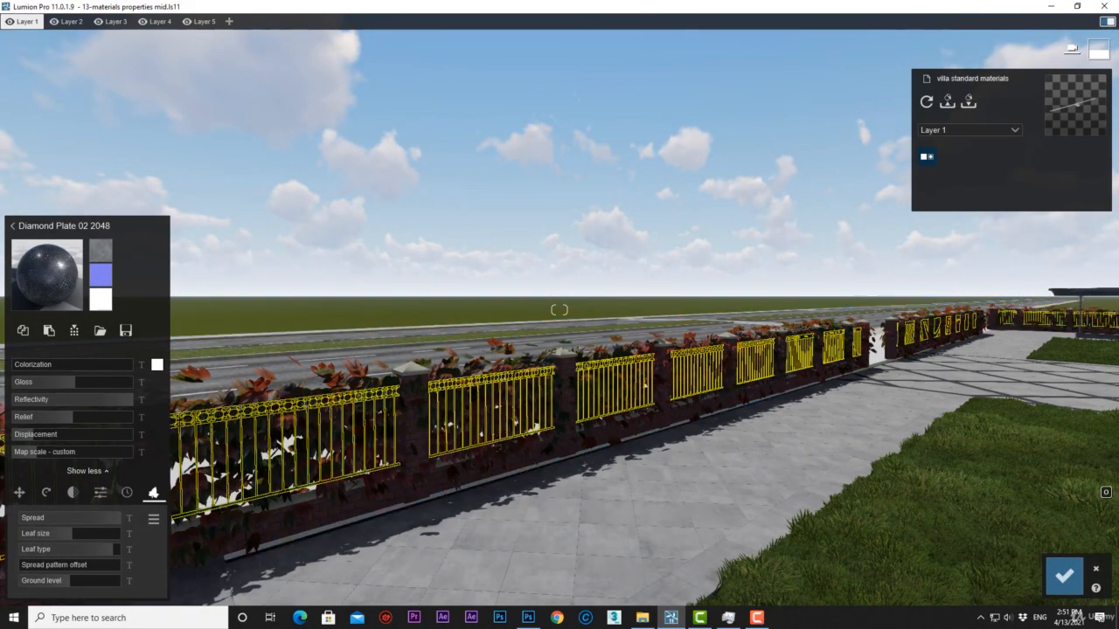
Examine the foliage up close on the fence railings and from across the pool on the villa's facade.
right_click_drag(559, 311, 376, 323)
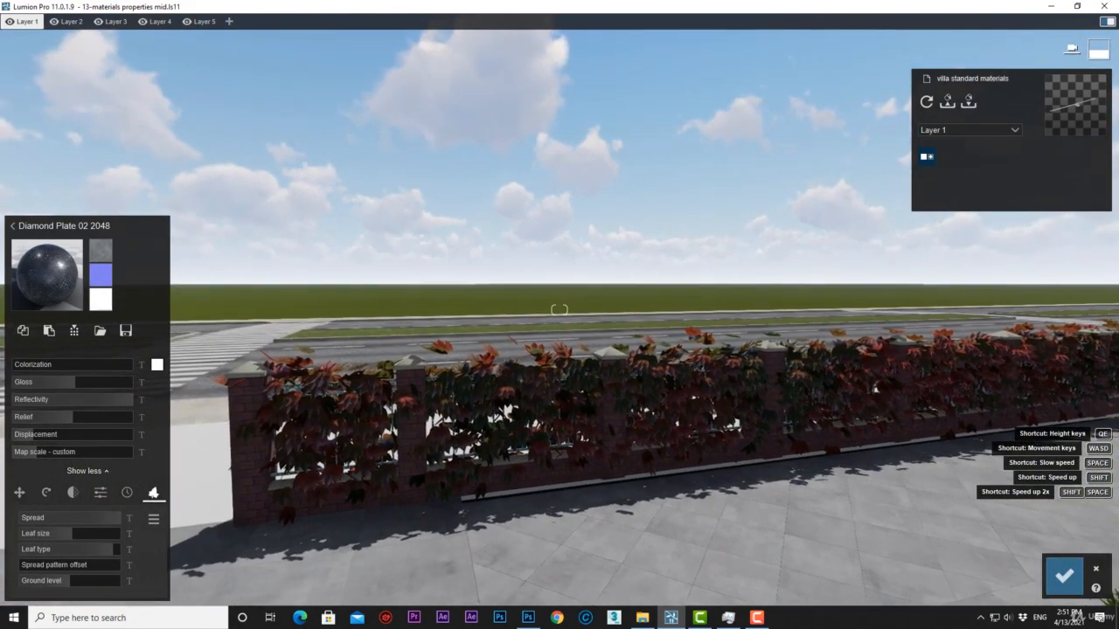
key("w")
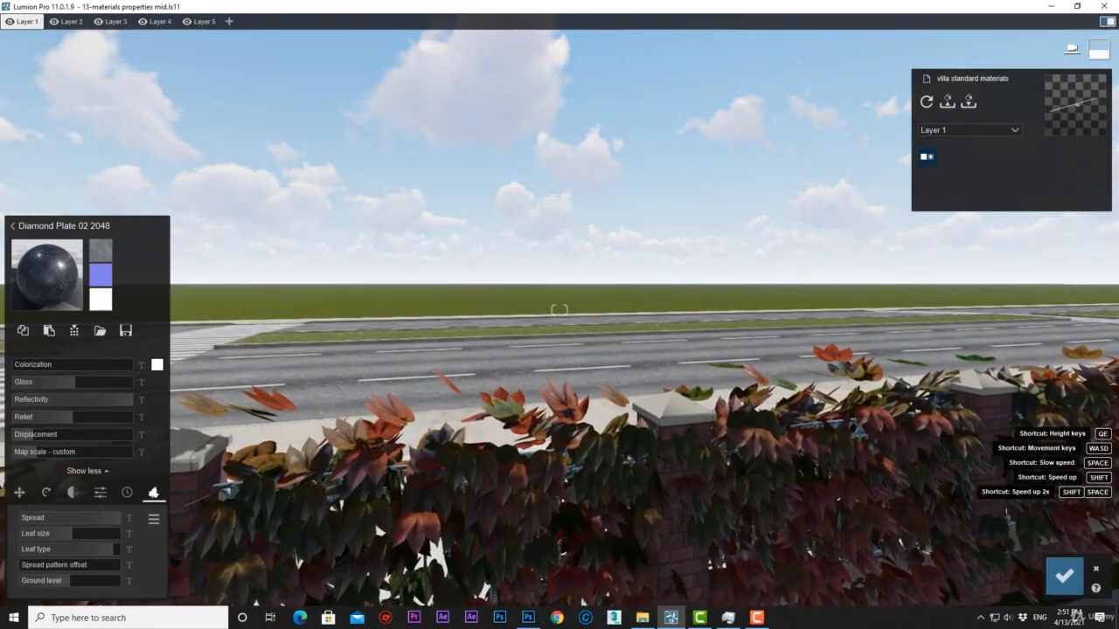
right_click_drag(559, 310, 560, 263)
key("e")
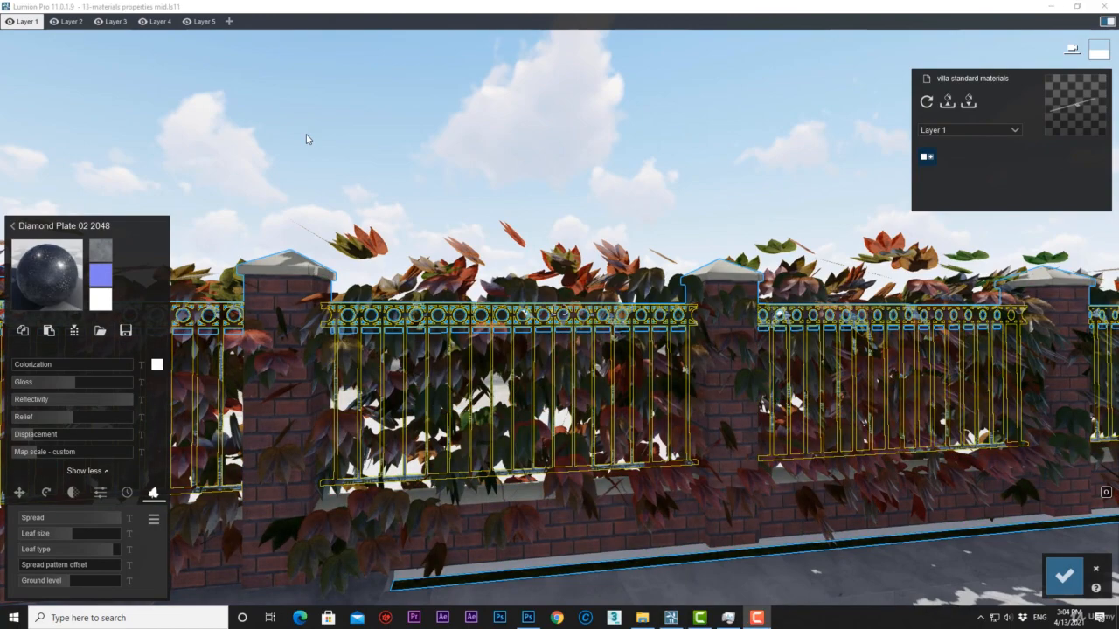
left_click(306, 139)
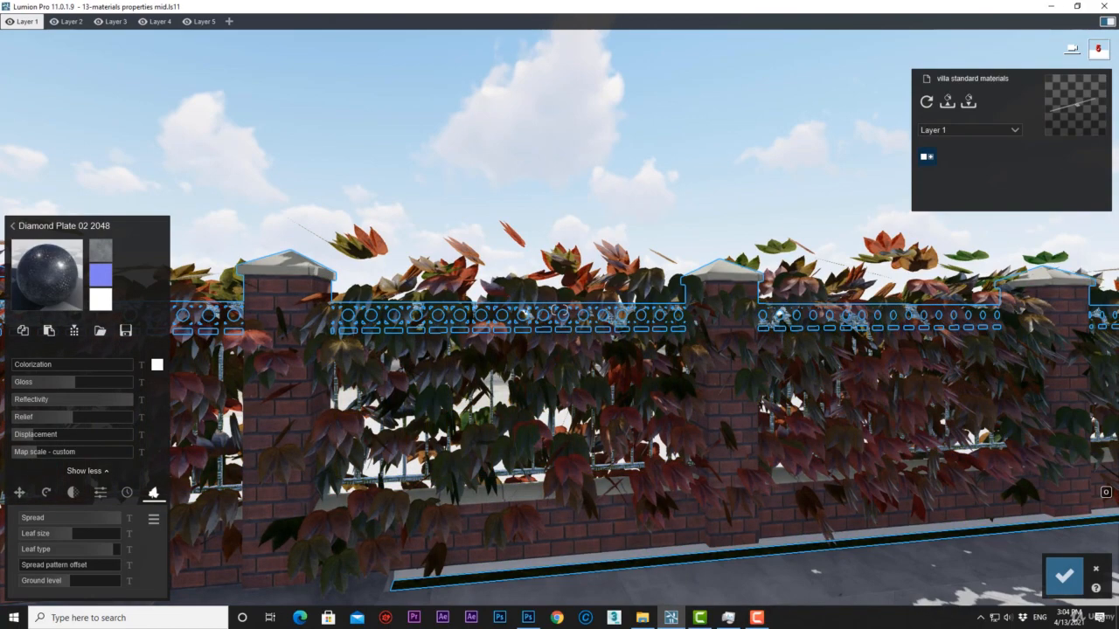
right_click_drag(217, 133, 577, 323)
key("shift+w")
key("w")
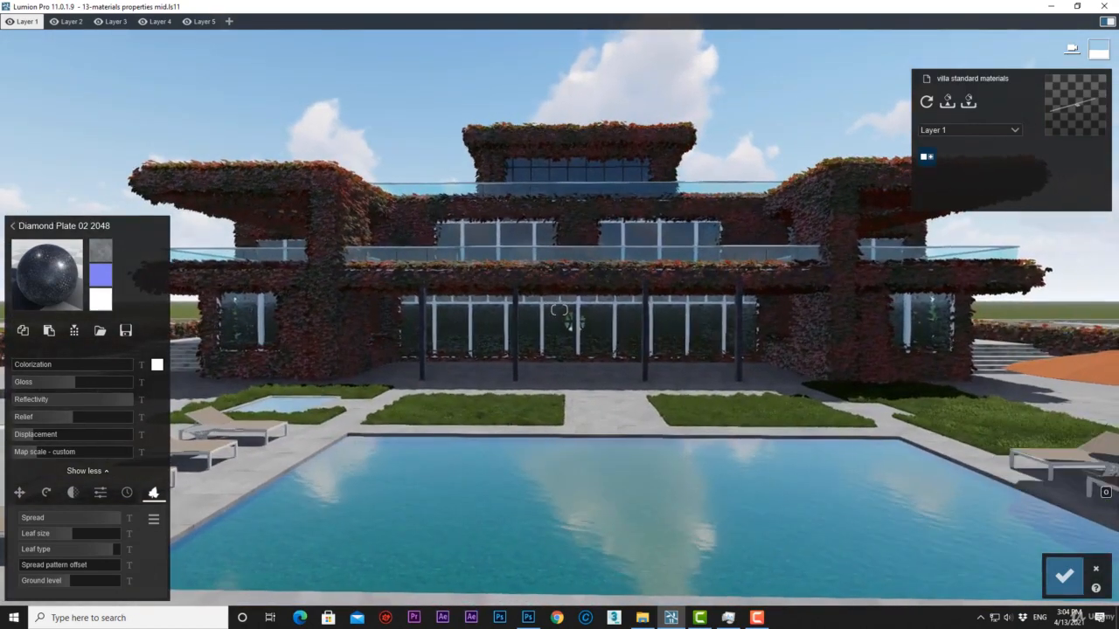
Cancel the material changes made since the last object selection and set the camera to the 1.60 m eye level.
left_click(1096, 571)
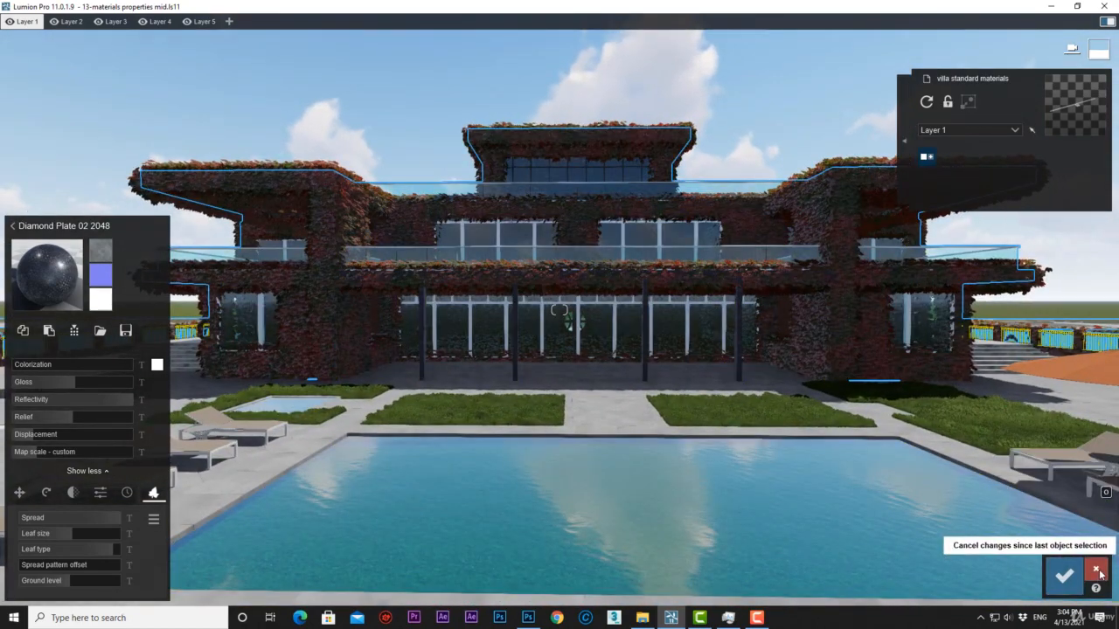
left_click(1075, 52)
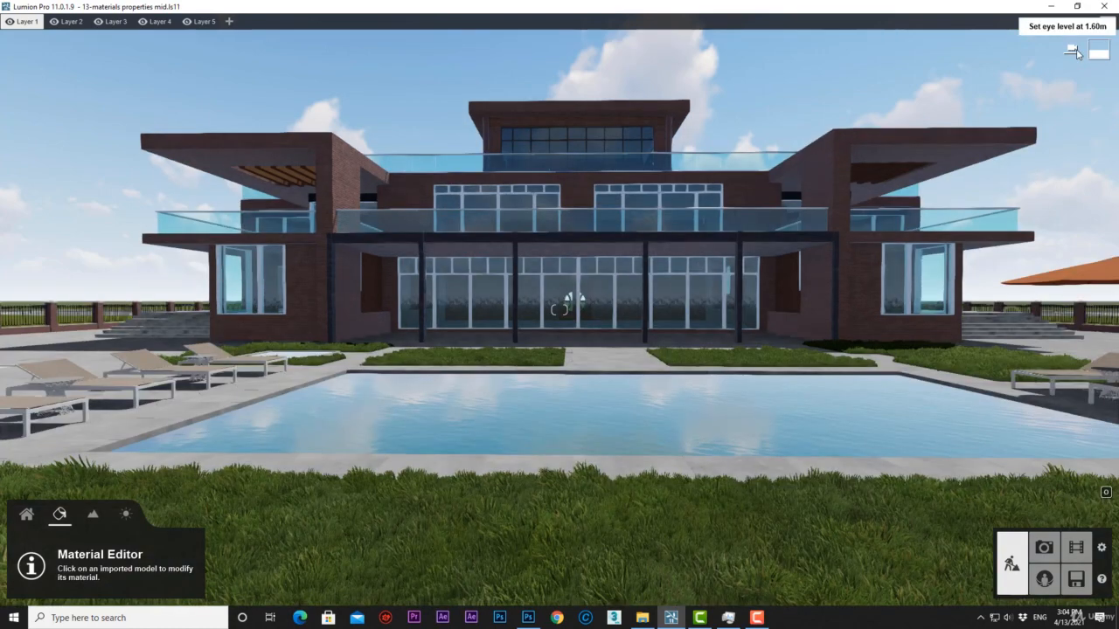